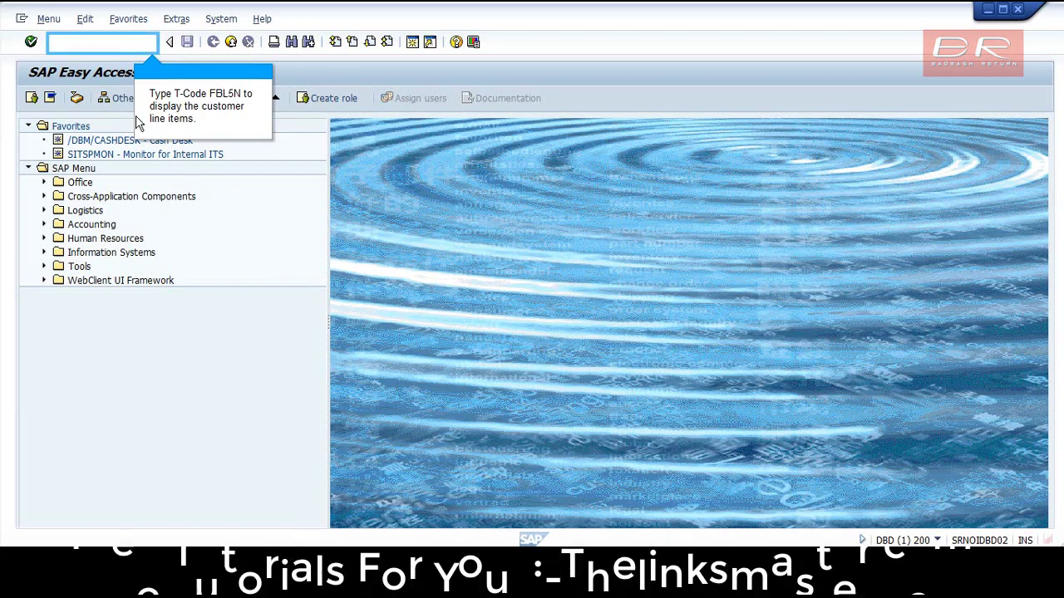
# - Run the FBL5N customer line item report with company code entry '1', then leave the list
pyautogui.write('fbl5n')
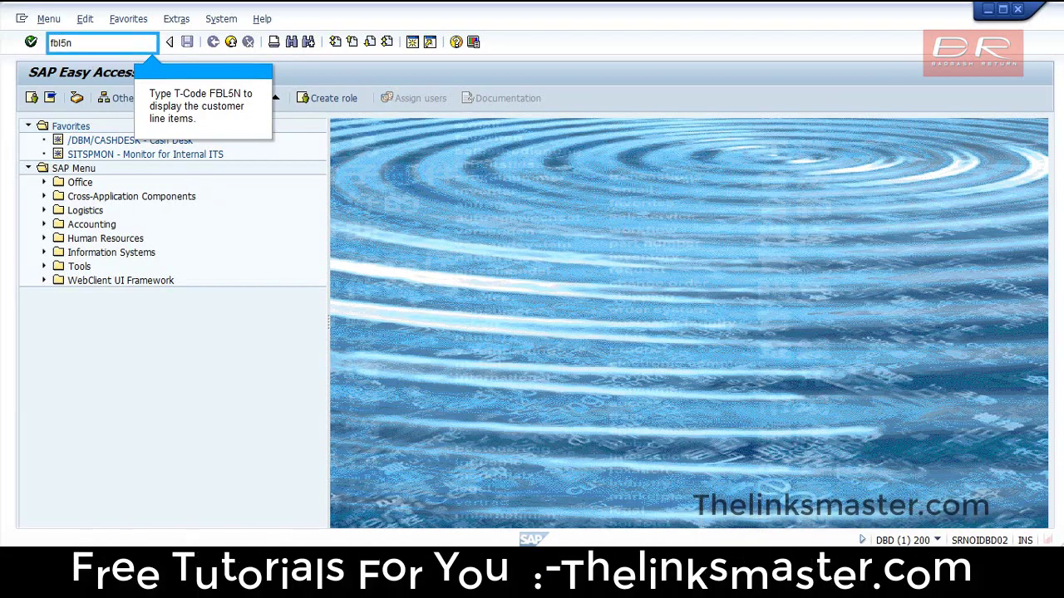
pyautogui.press('Return')
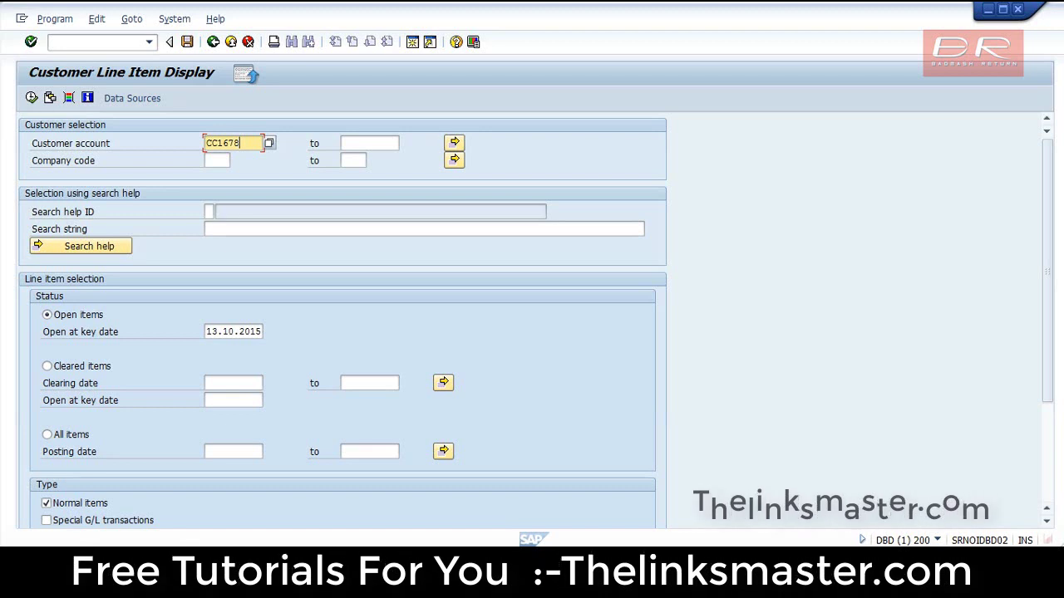
pyautogui.click(215, 163)
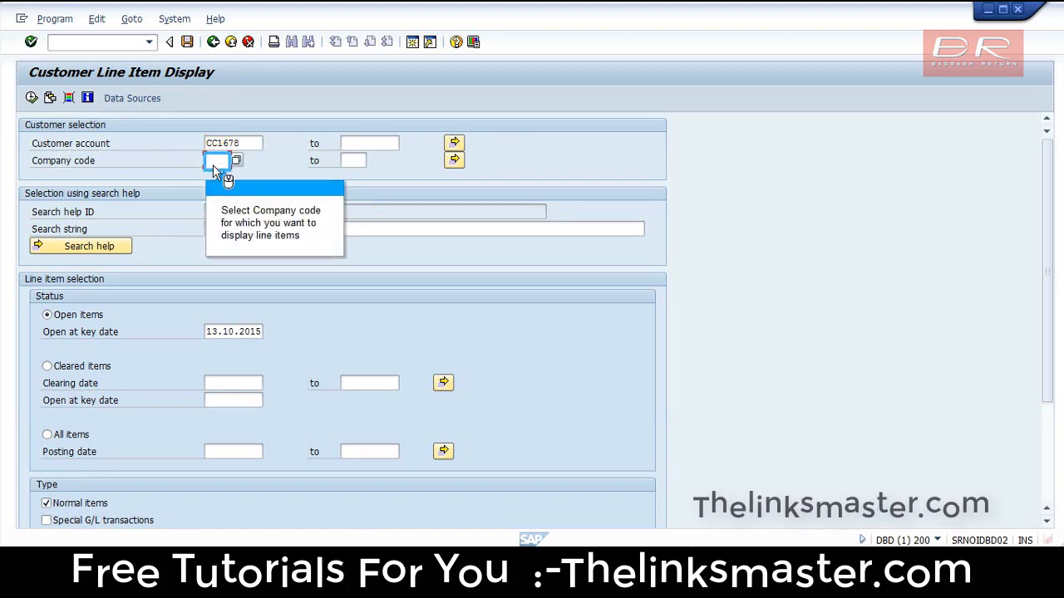
pyautogui.write('1000')
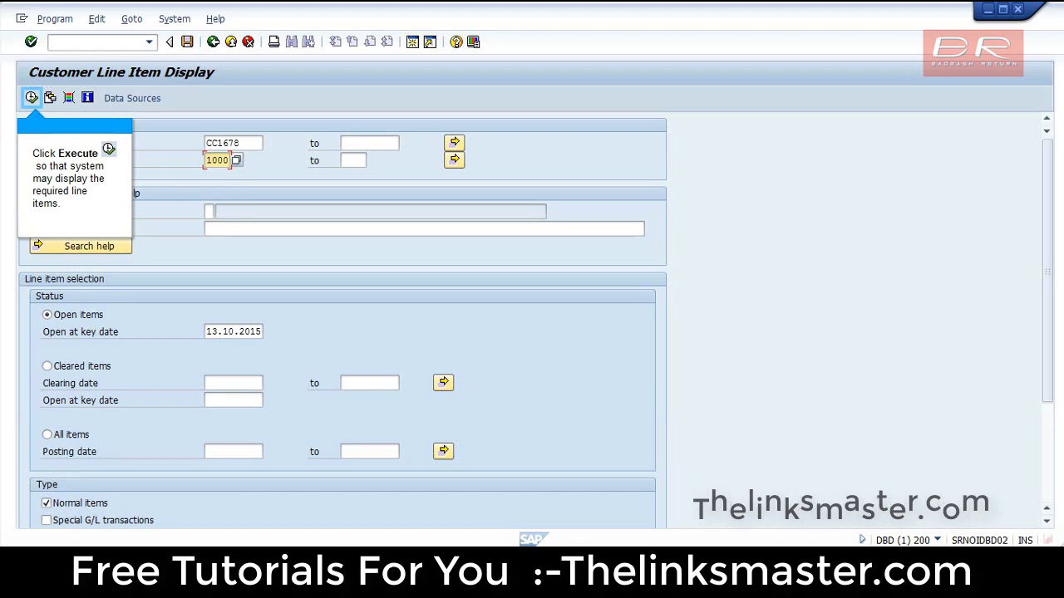
pyautogui.click(30, 99)
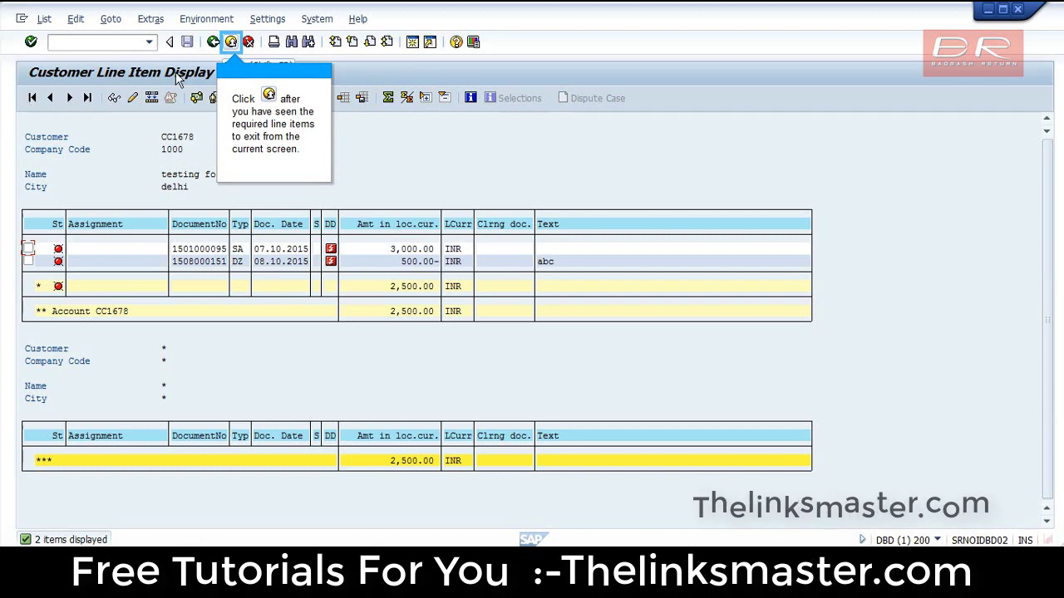
pyautogui.click(231, 42)
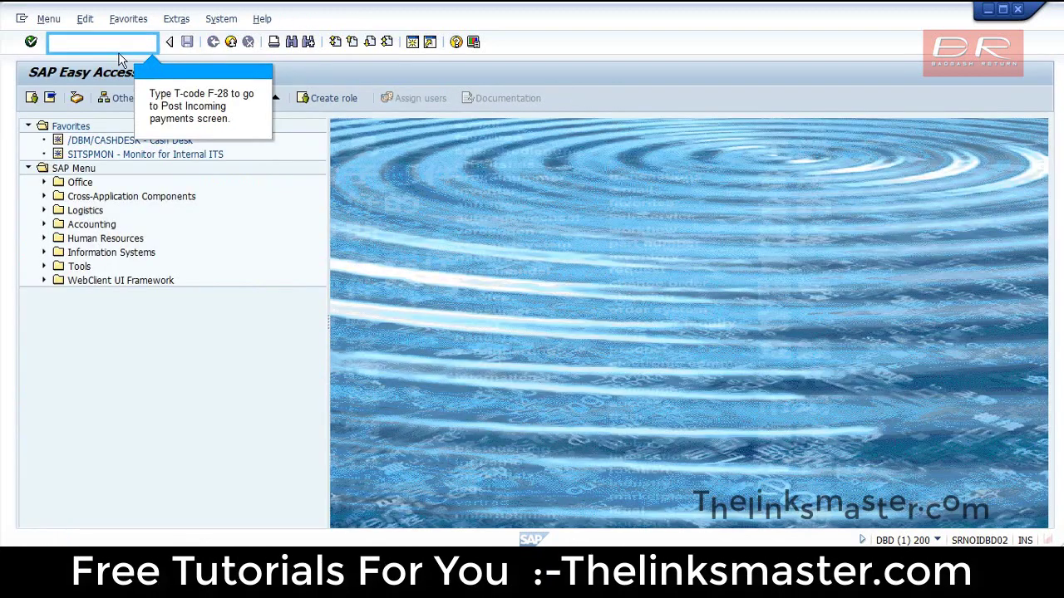
# - Enter an F-28 incoming payment dated 13.10.2015 in company code 1000: bank account 350100, amount 2500, customer account
pyautogui.write('f-28')
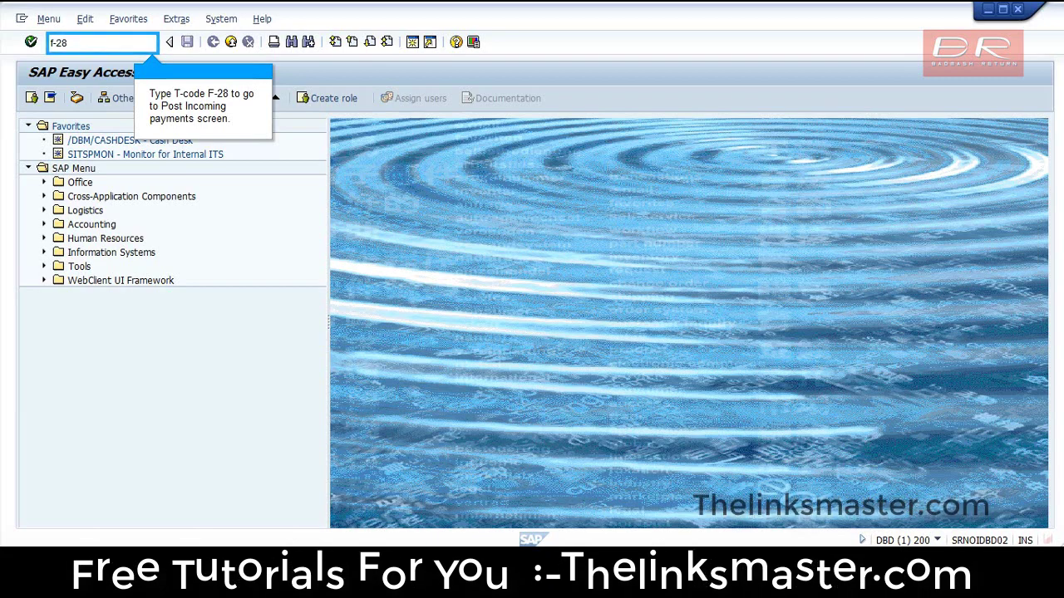
pyautogui.press('Return')
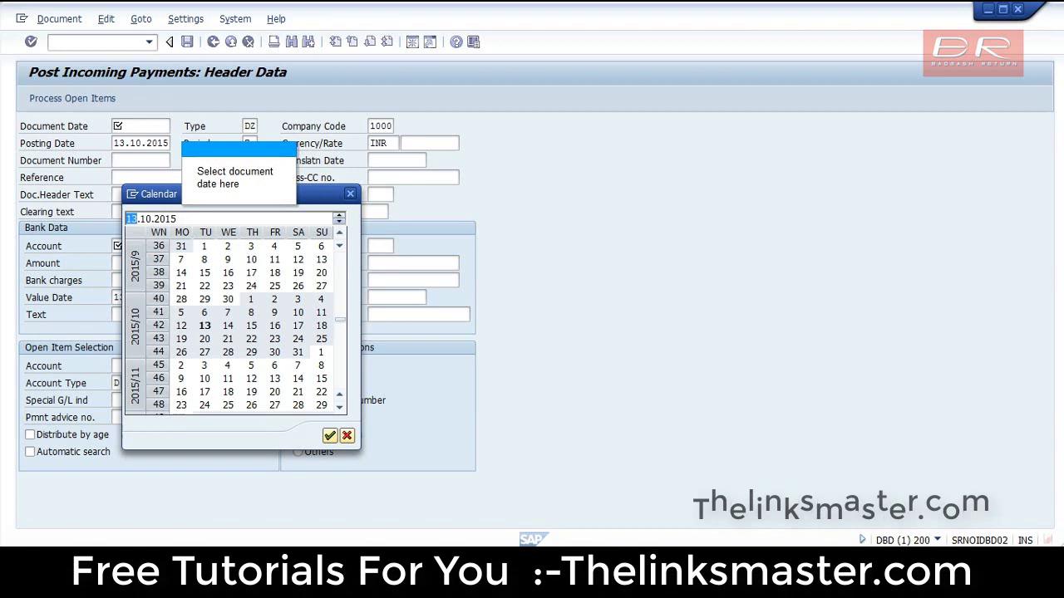
pyautogui.press('Return')
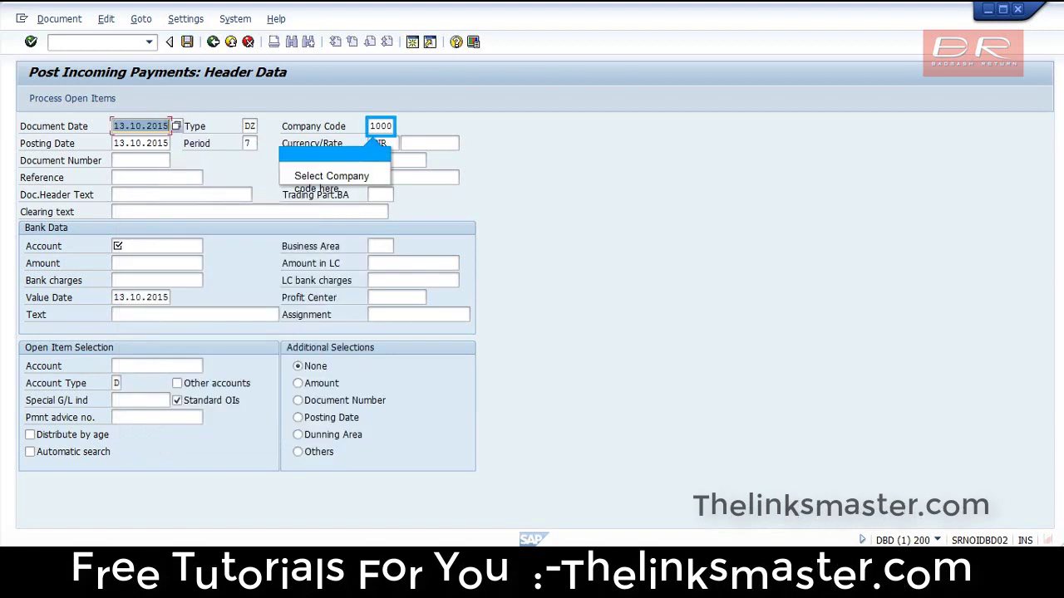
pyautogui.click(377, 133)
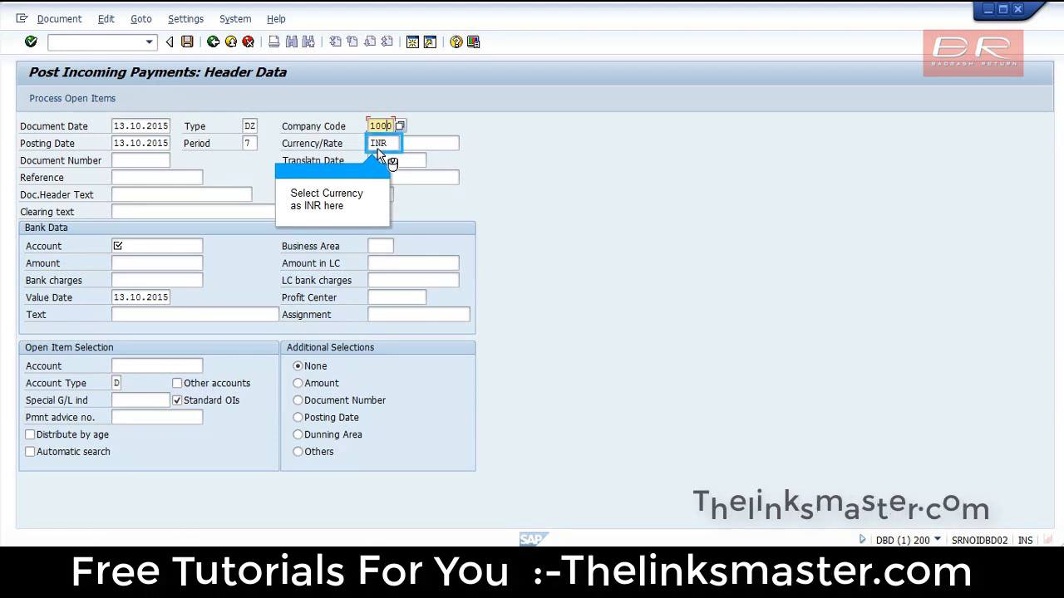
pyautogui.click(378, 153)
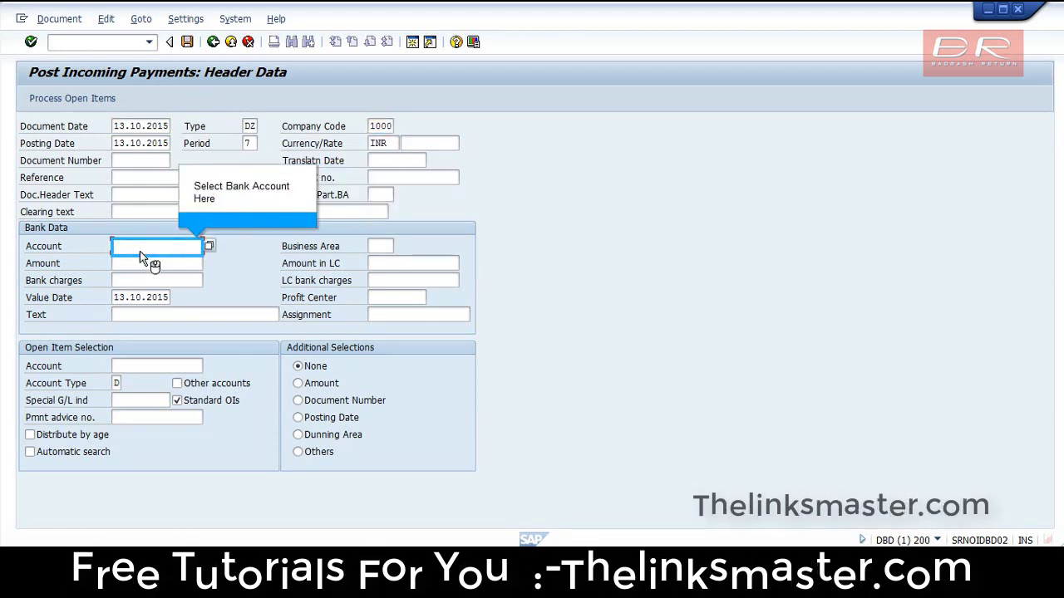
pyautogui.write('350100')
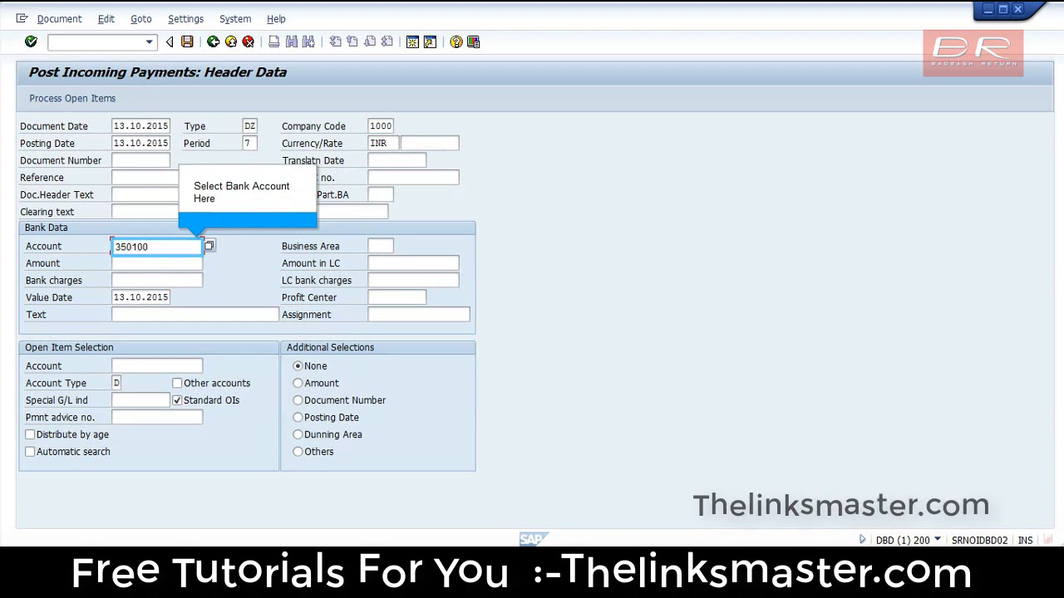
pyautogui.click(142, 262)
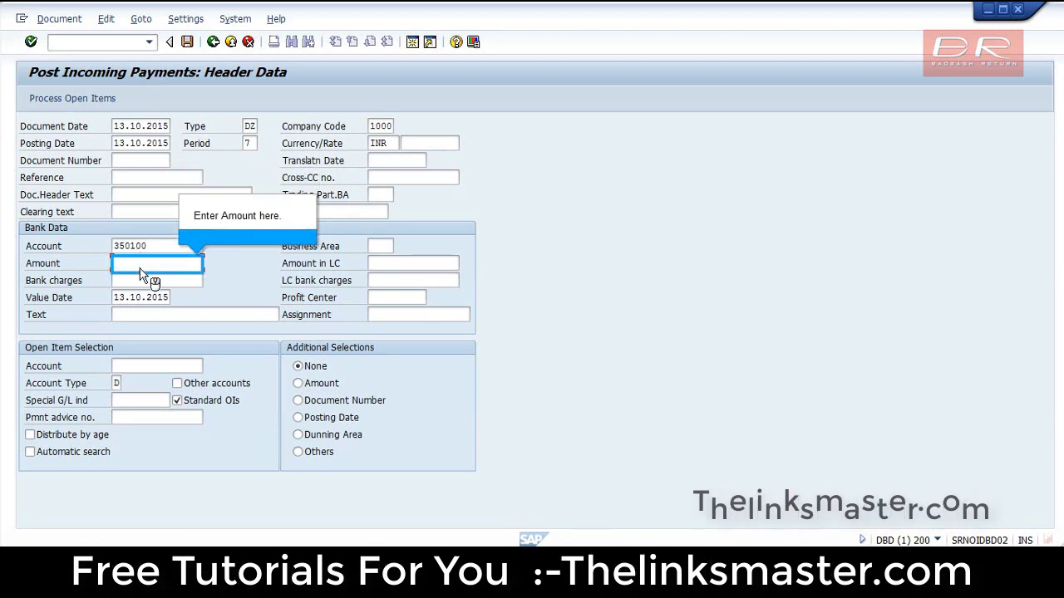
pyautogui.write('2500')
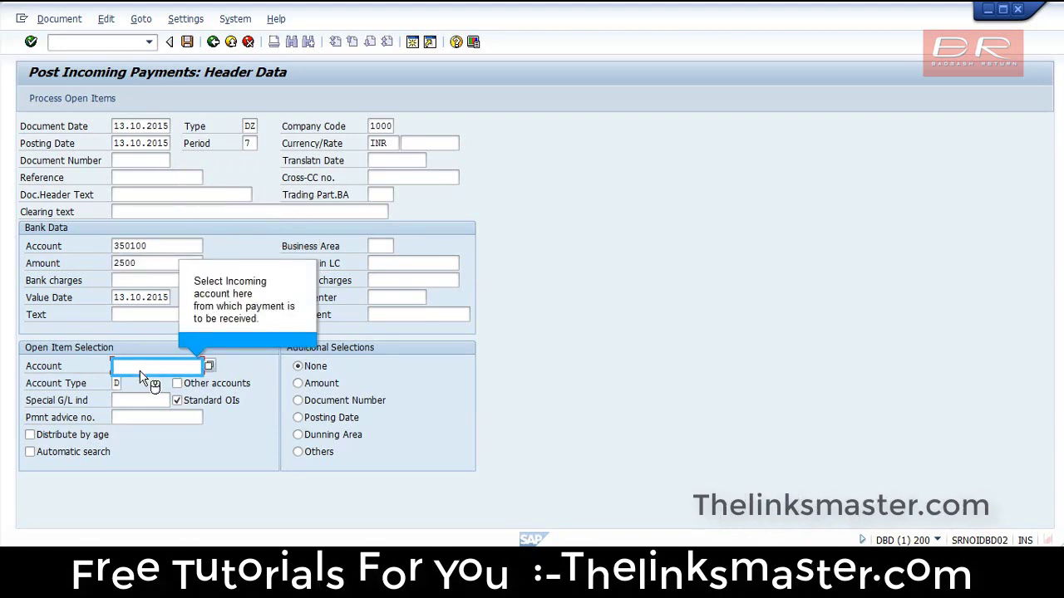
pyautogui.write('cc1678')
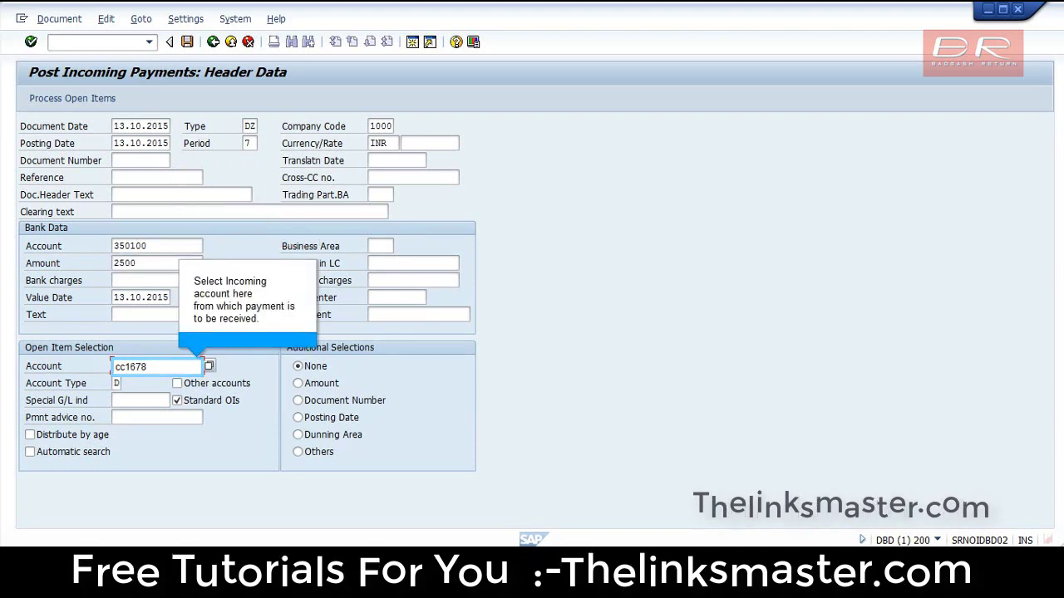
pyautogui.press('Return')
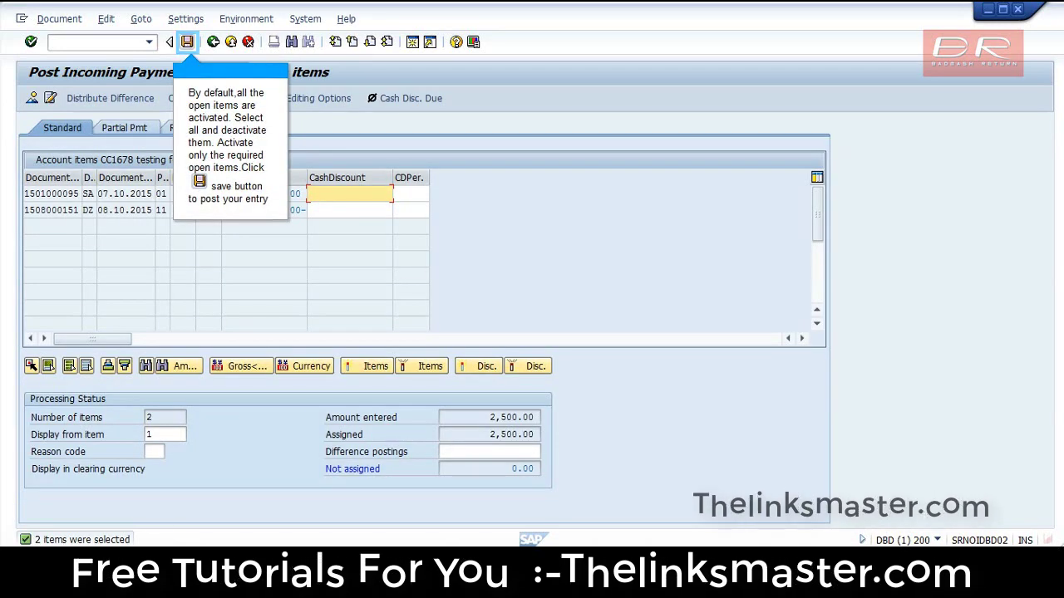
# - Post the 2500 INR incoming payment and exit back to SAP Easy Access, confirming the exit
pyautogui.click(187, 42)
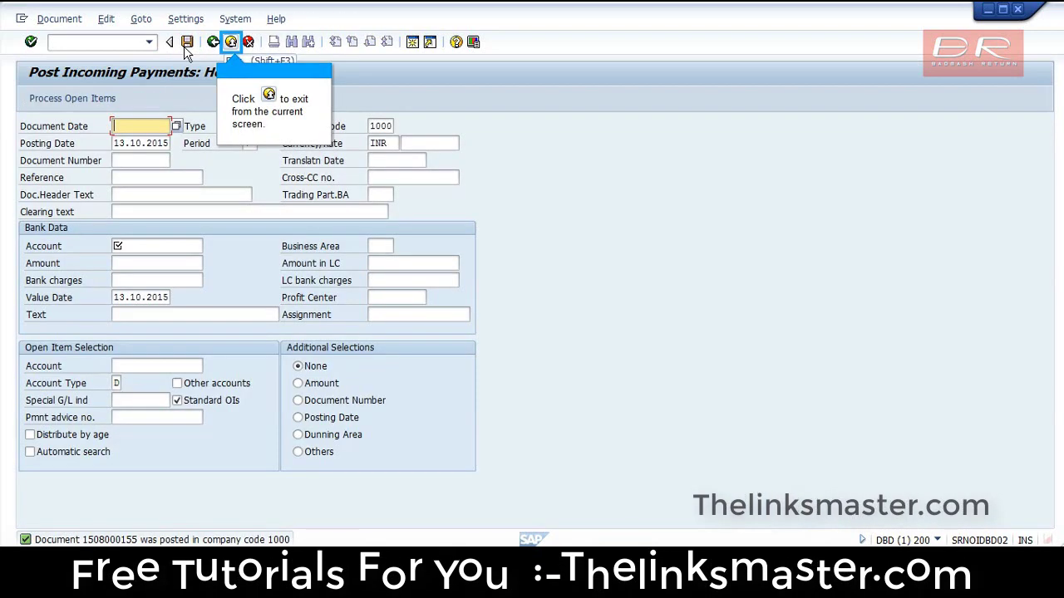
pyautogui.click(230, 42)
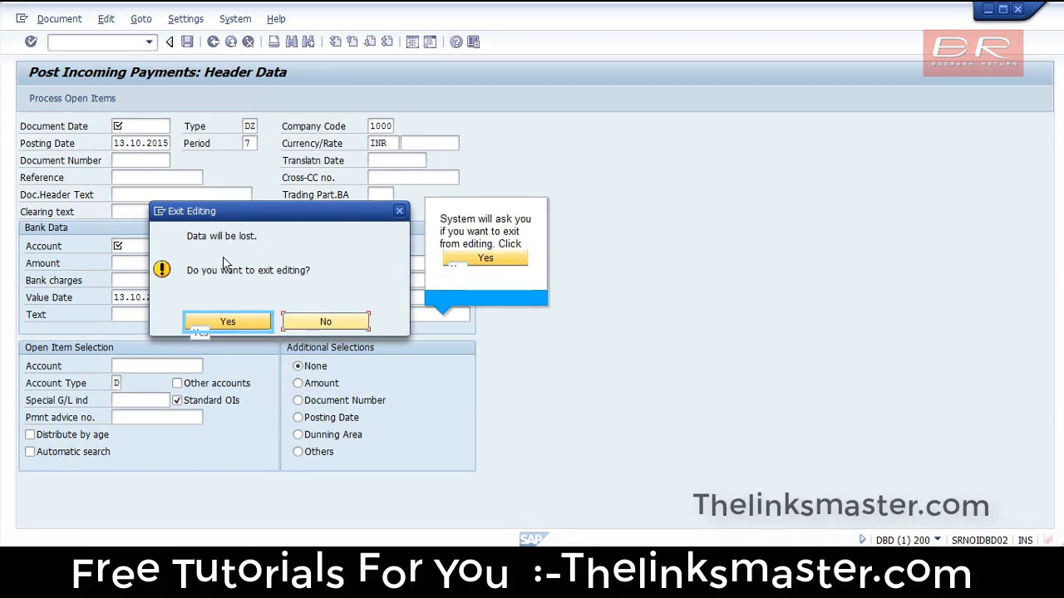
pyautogui.click(212, 325)
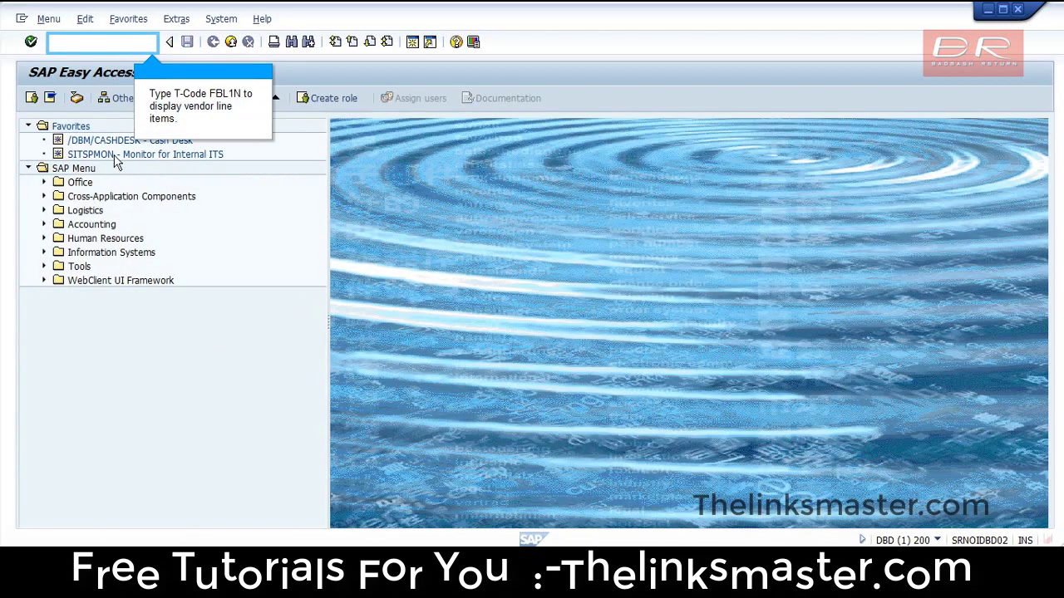
pyautogui.write('fbl')
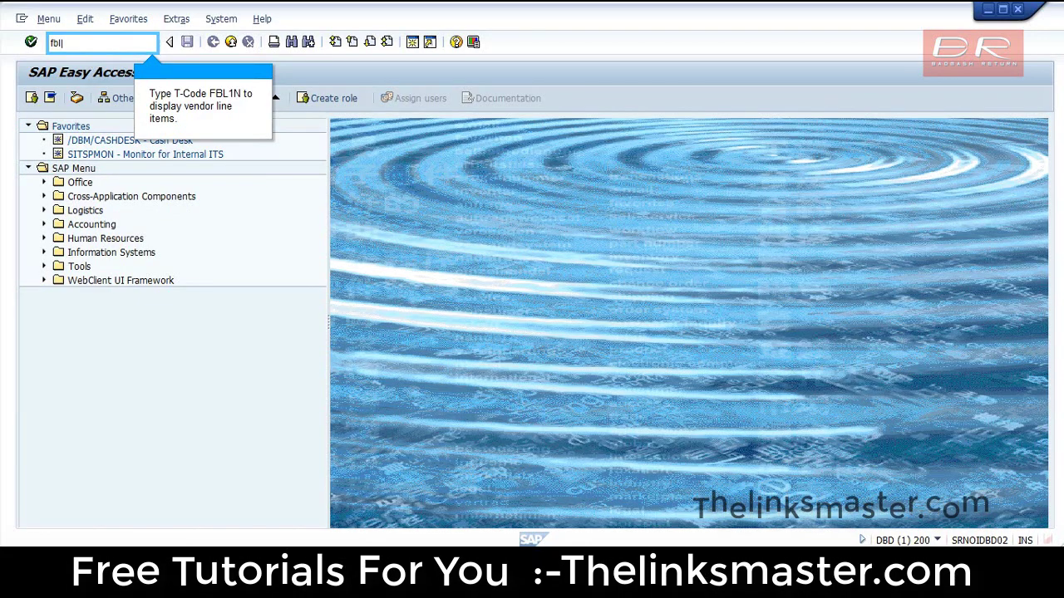
pyautogui.write('1n')
pyautogui.press('Return')
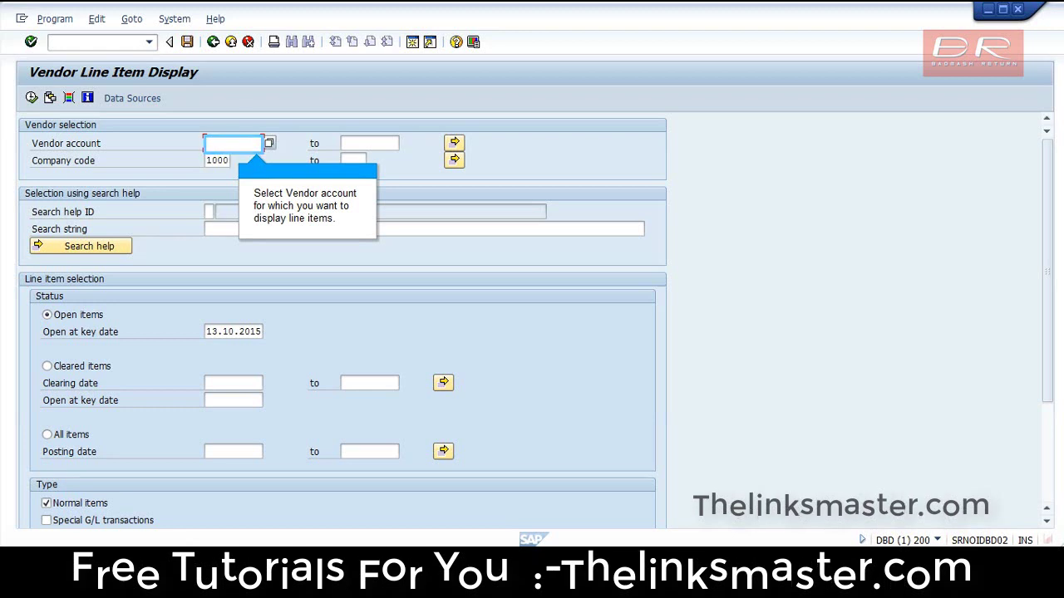
pyautogui.write('cv1029')
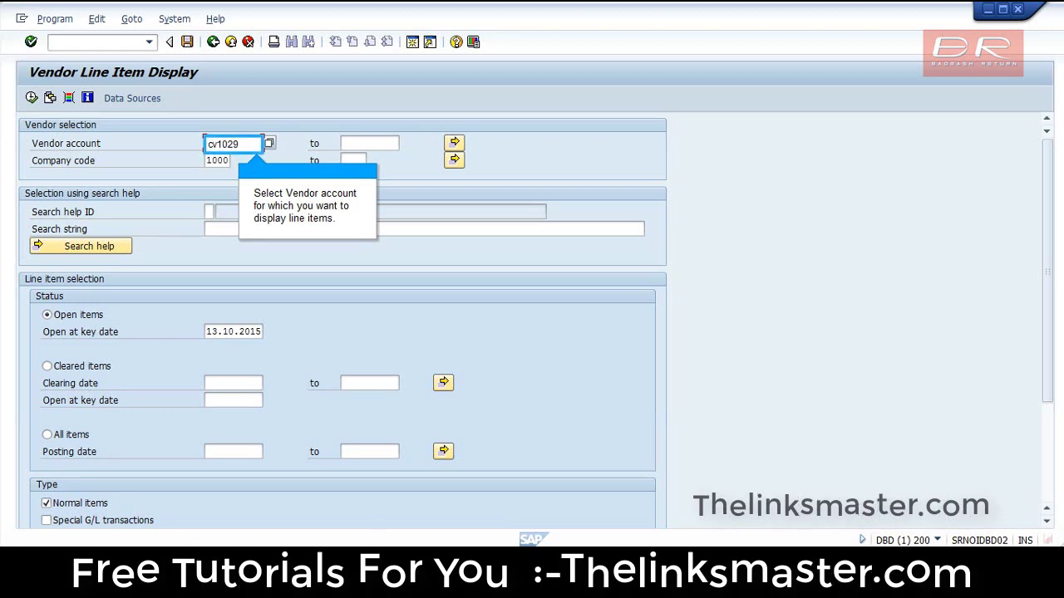
pyautogui.press('Tab')
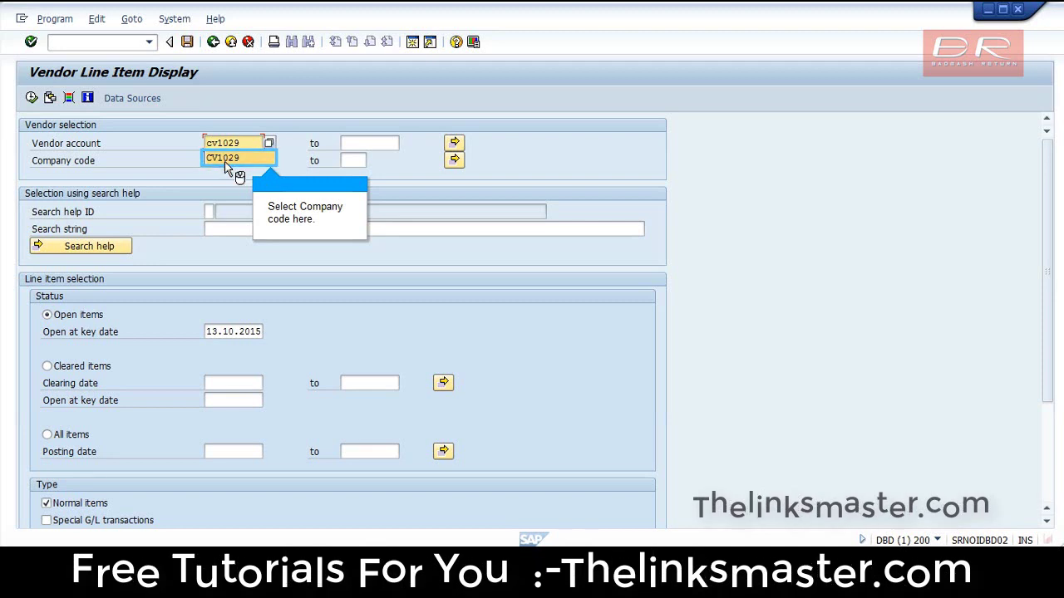
pyautogui.write('1000')
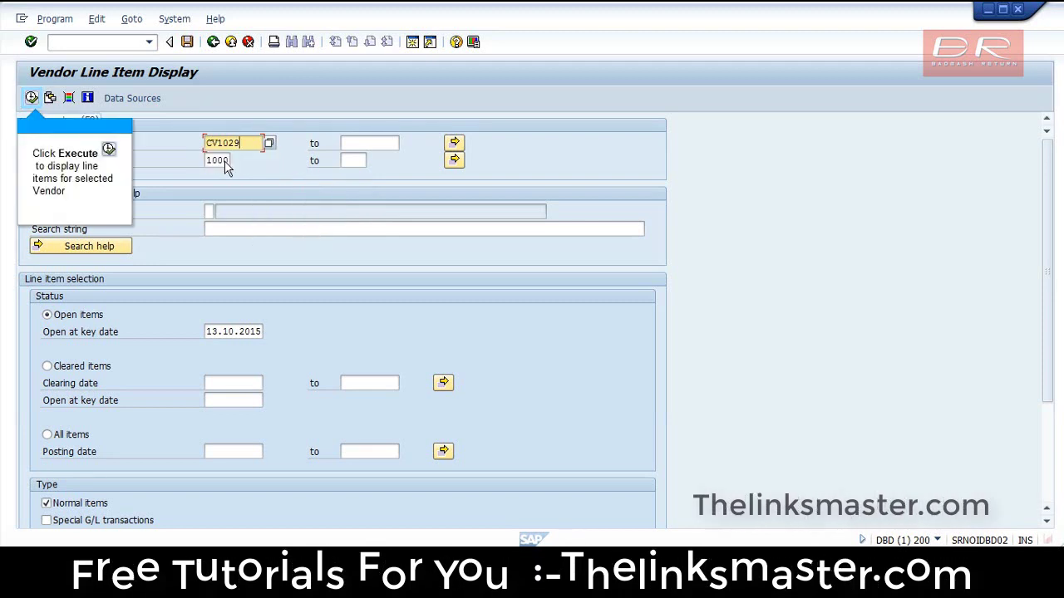
pyautogui.click(31, 98)
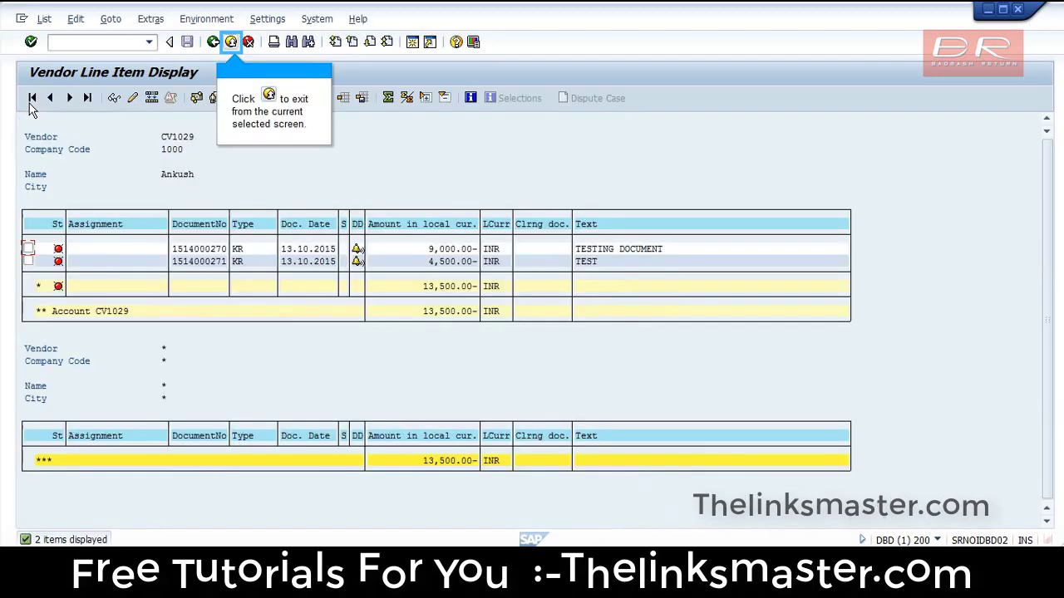
pyautogui.click(231, 43)
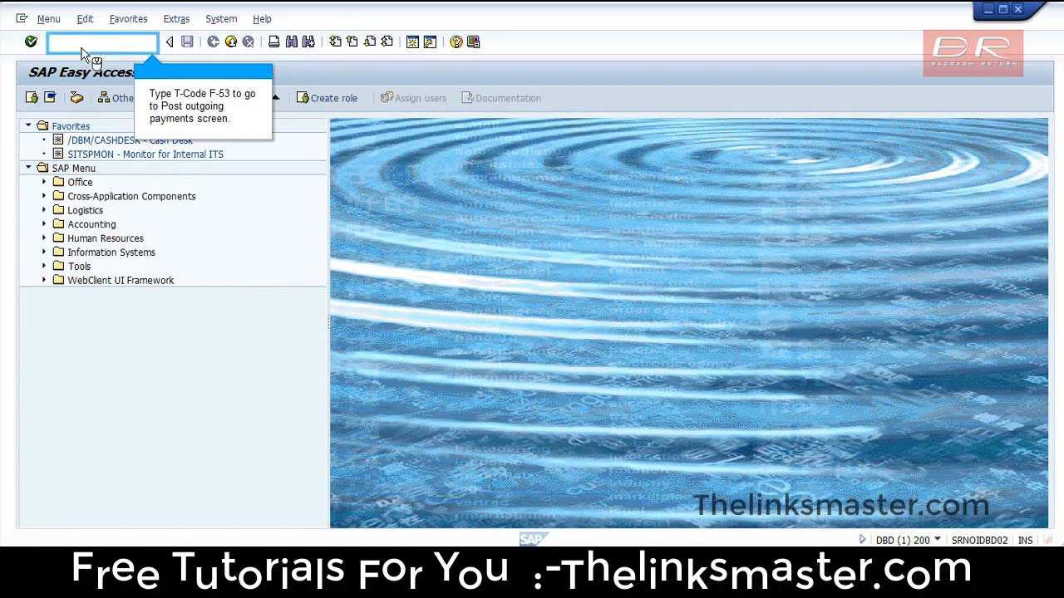
# - Enter an F-53 outgoing payment dated 13.10.2015 with bank account 350100, amount 9000, and the vendor account
pyautogui.write('f-53')
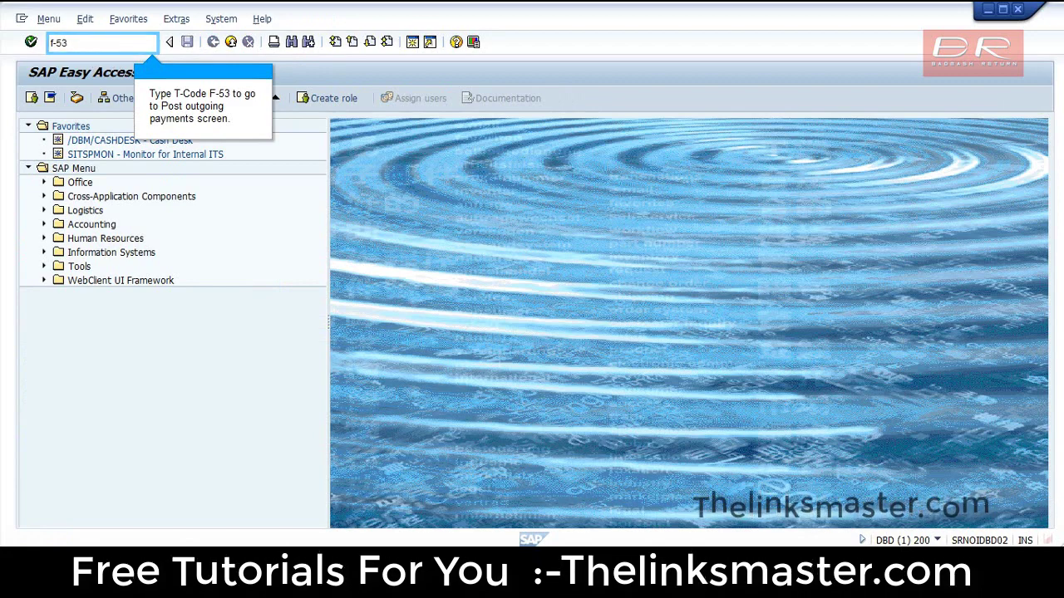
pyautogui.press('Return')
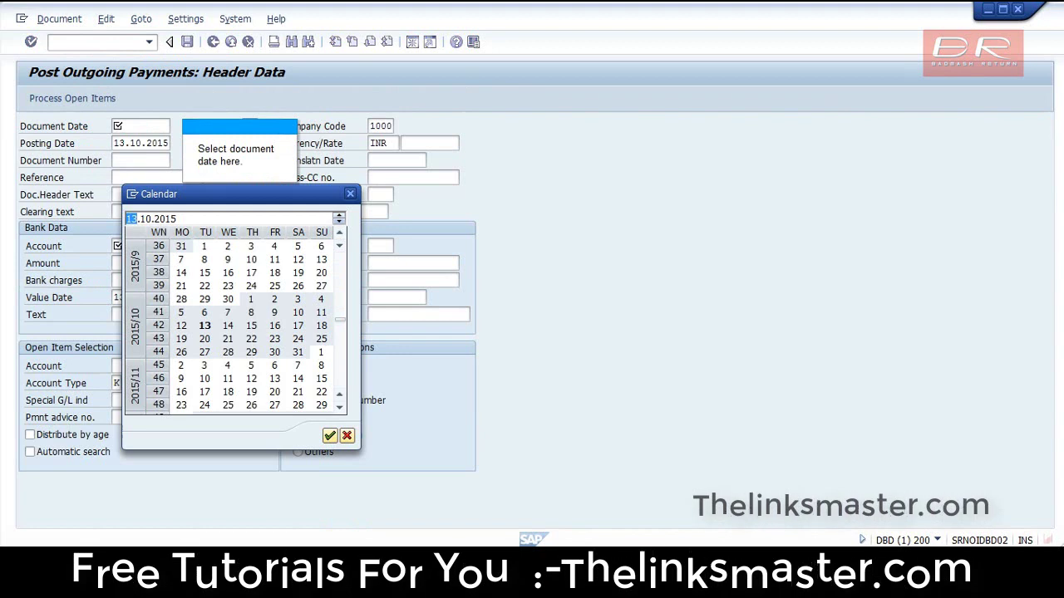
pyautogui.press('Return')
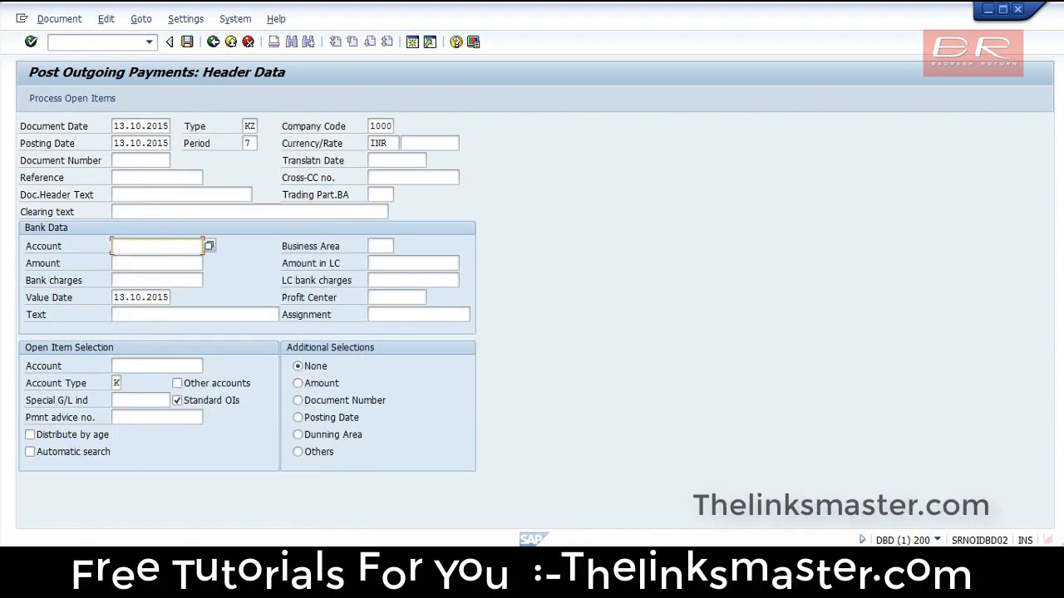
pyautogui.click(140, 247)
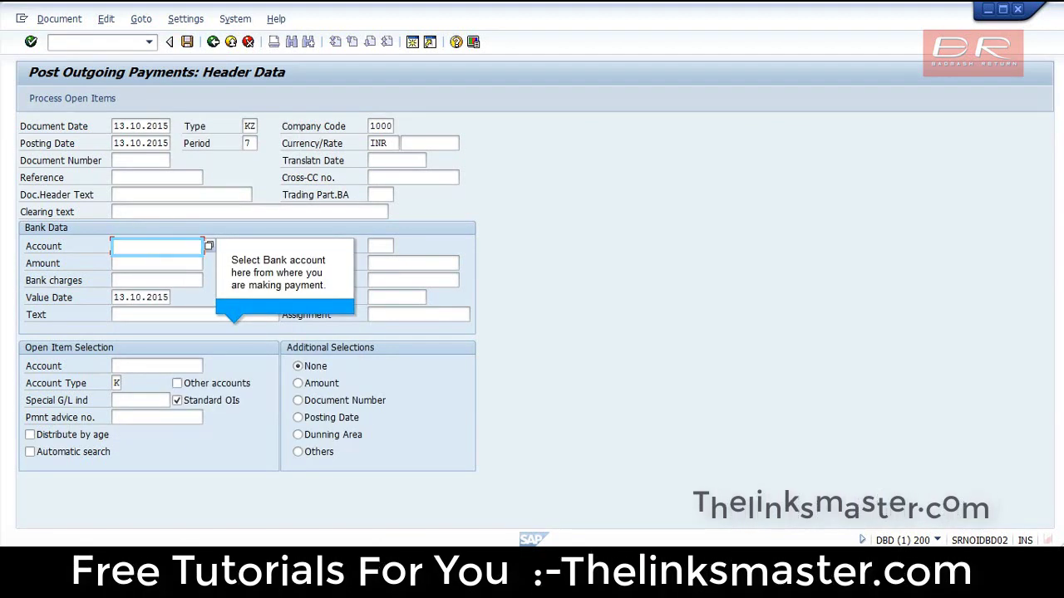
pyautogui.write('3')
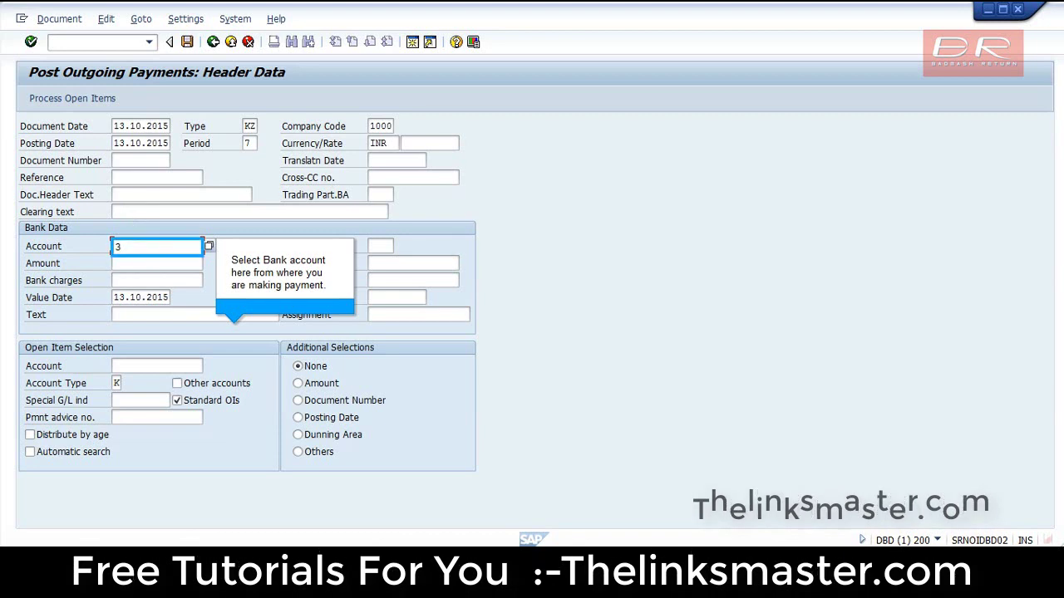
pyautogui.write('50100')
pyautogui.click(142, 265)
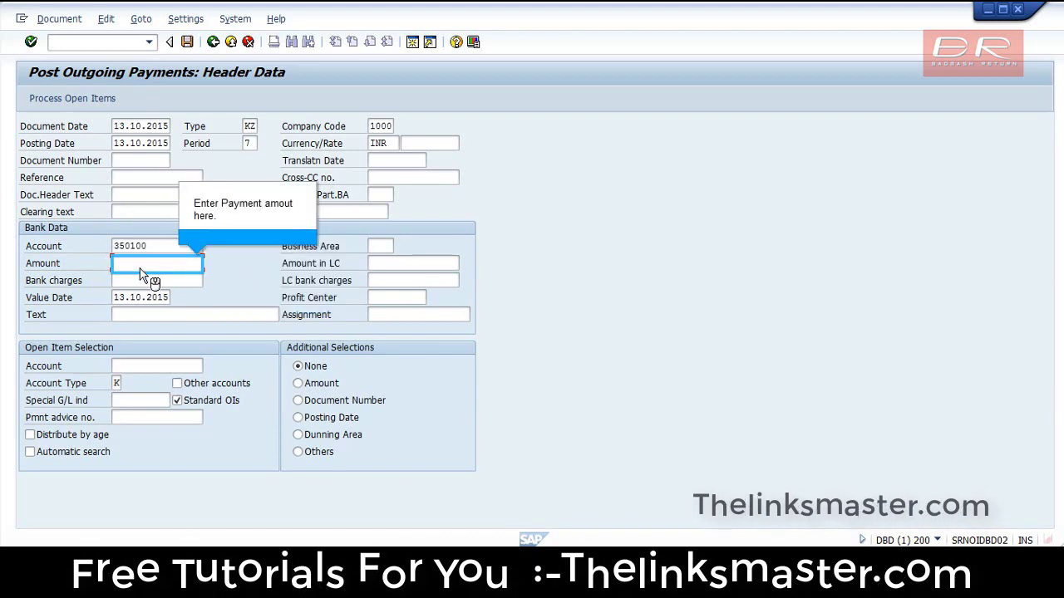
pyautogui.write('9000')
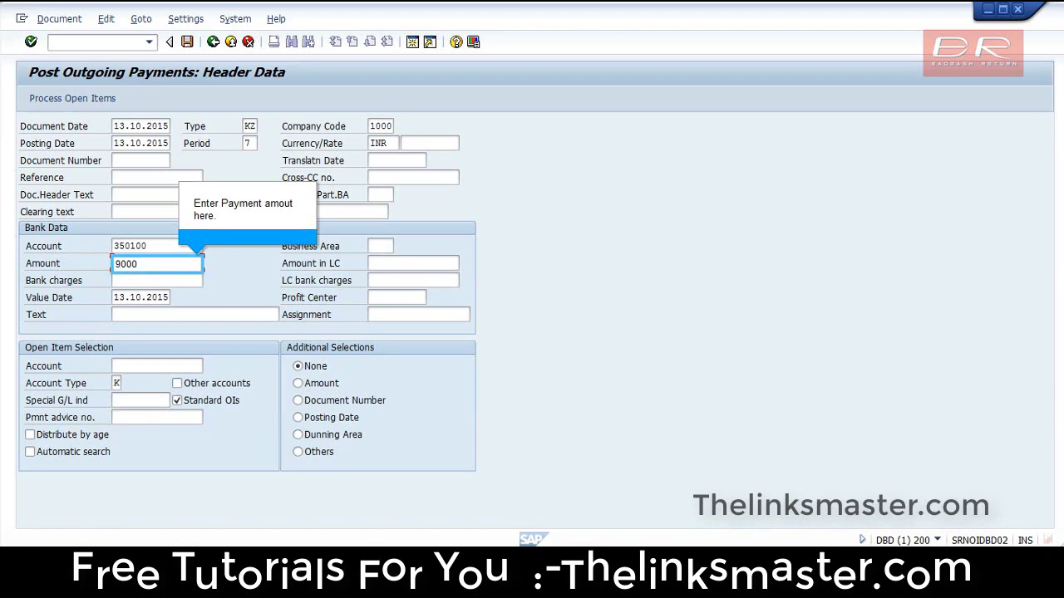
pyautogui.click(142, 367)
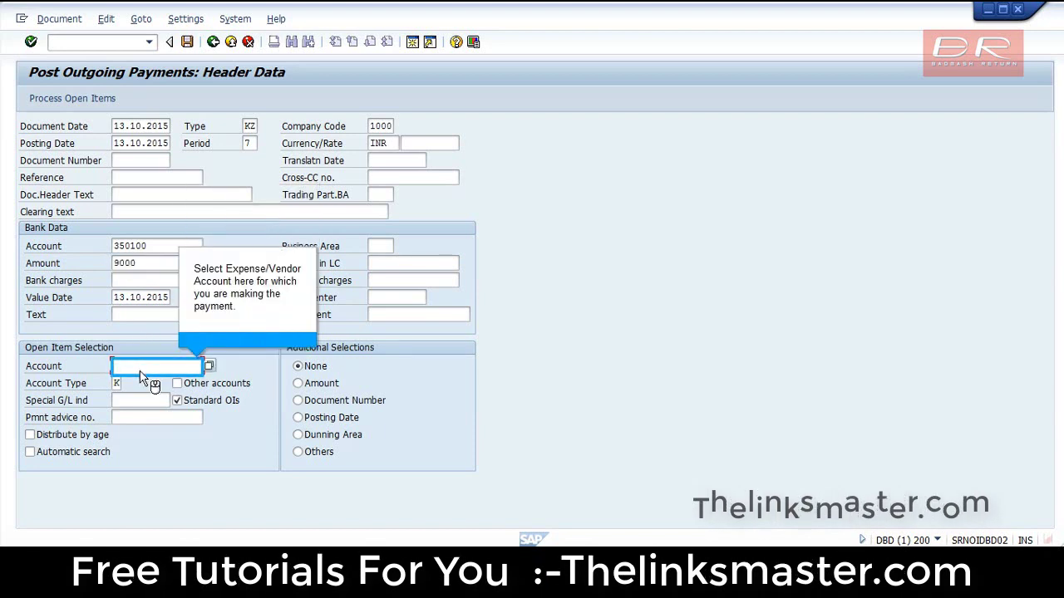
pyautogui.write('cv1029')
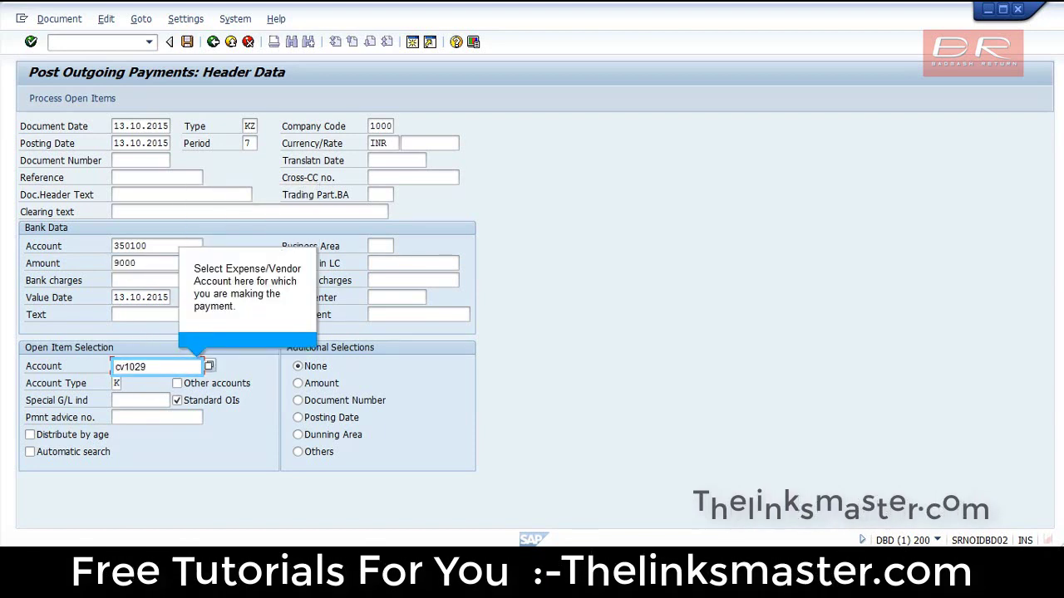
pyautogui.press('Return')
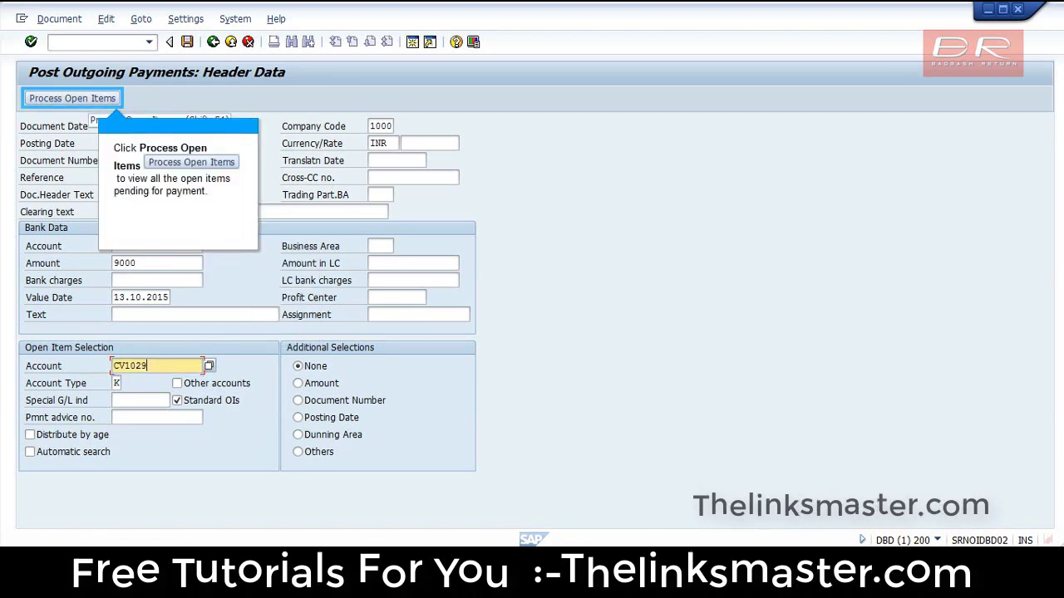
# - Deactivate the 4,500.00 vendor item so only 9,000 is cleared, then post the payment and exit
pyautogui.click(54, 103)
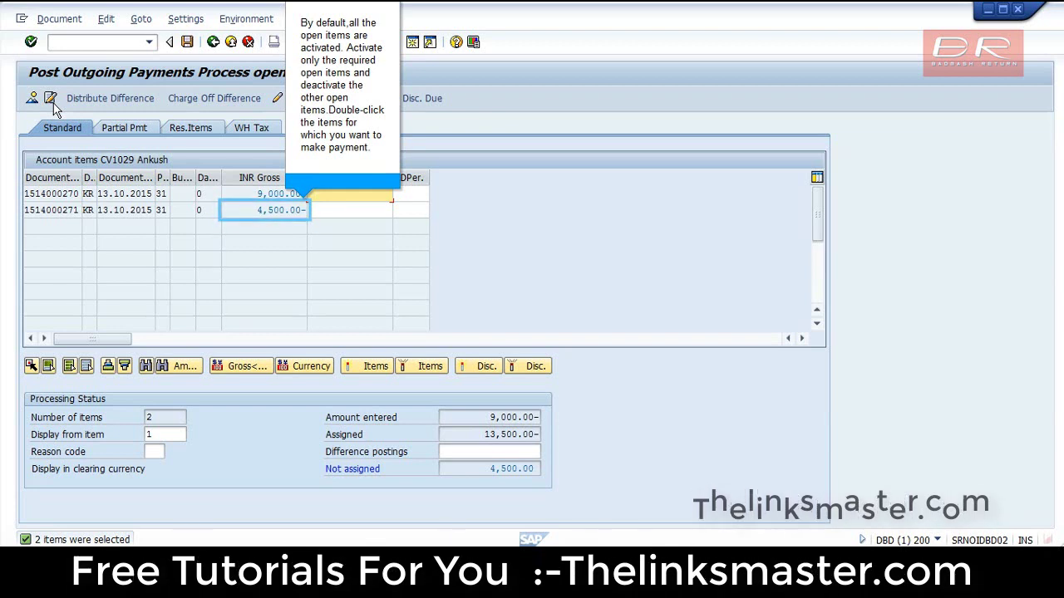
pyautogui.doubleClick(248, 220)
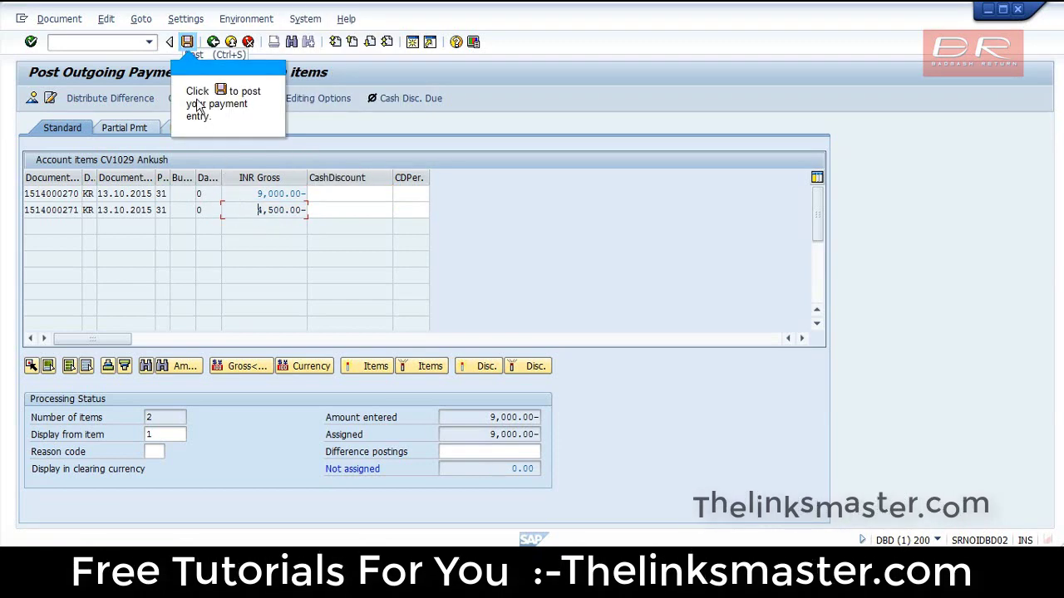
pyautogui.click(187, 42)
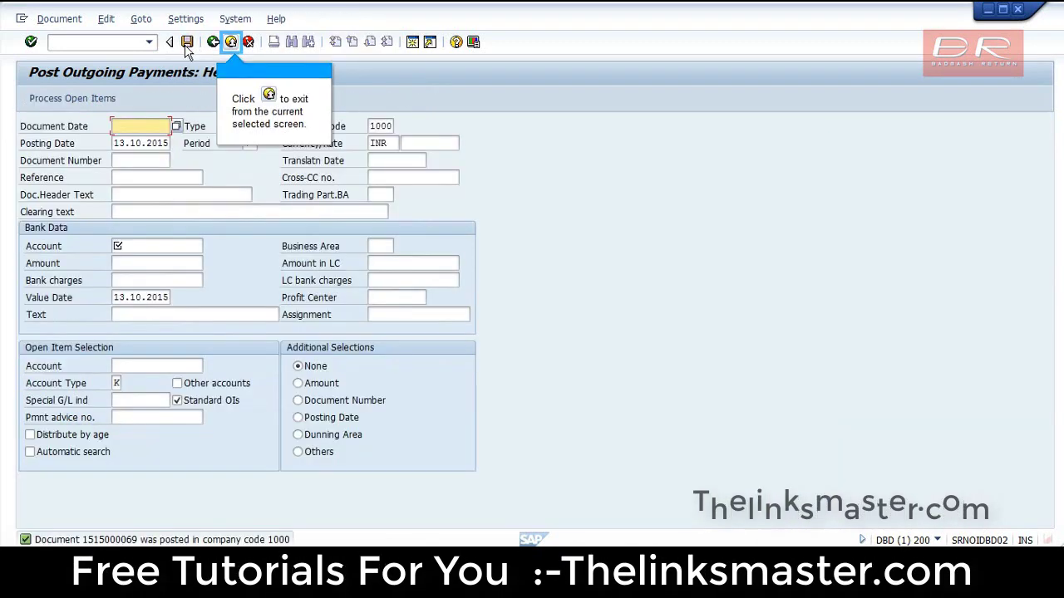
pyautogui.click(230, 43)
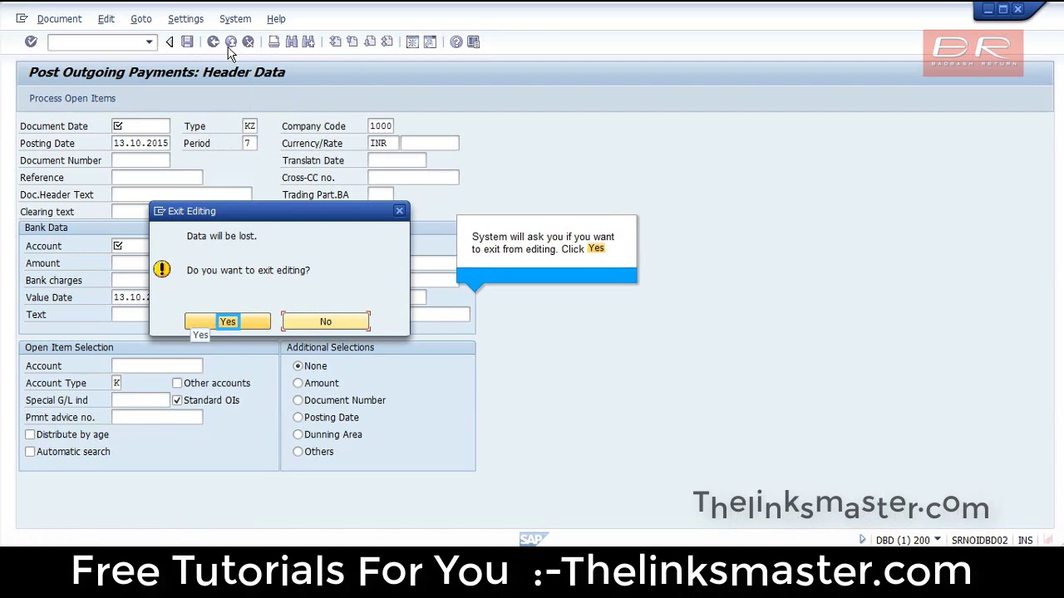
# - Confirm leaving the posting screen, then open F110 with run date 13.10.2015 and identification WWW07
pyautogui.click(226, 322)
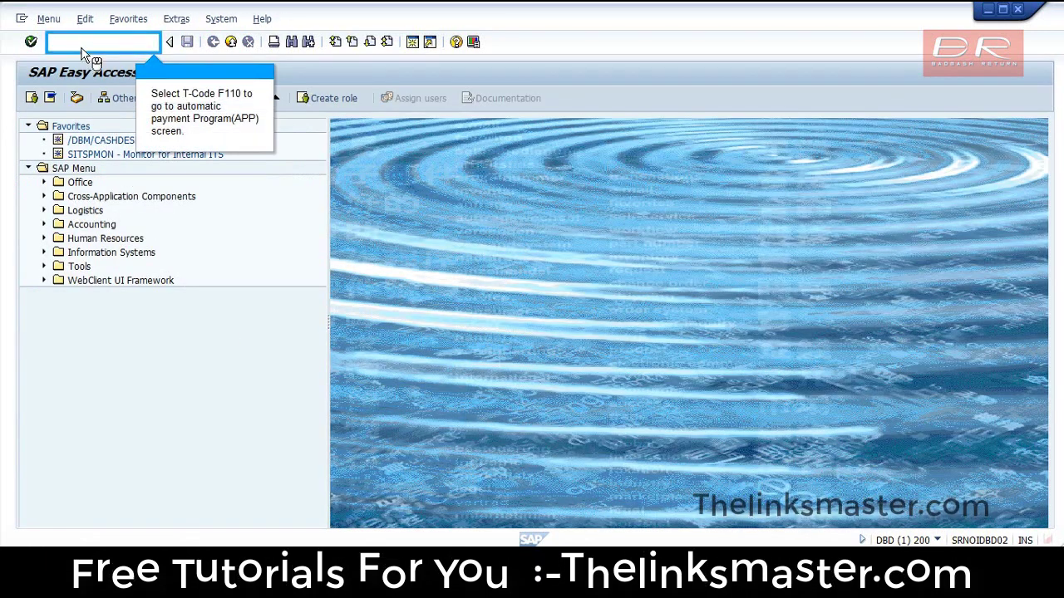
pyautogui.write('f110')
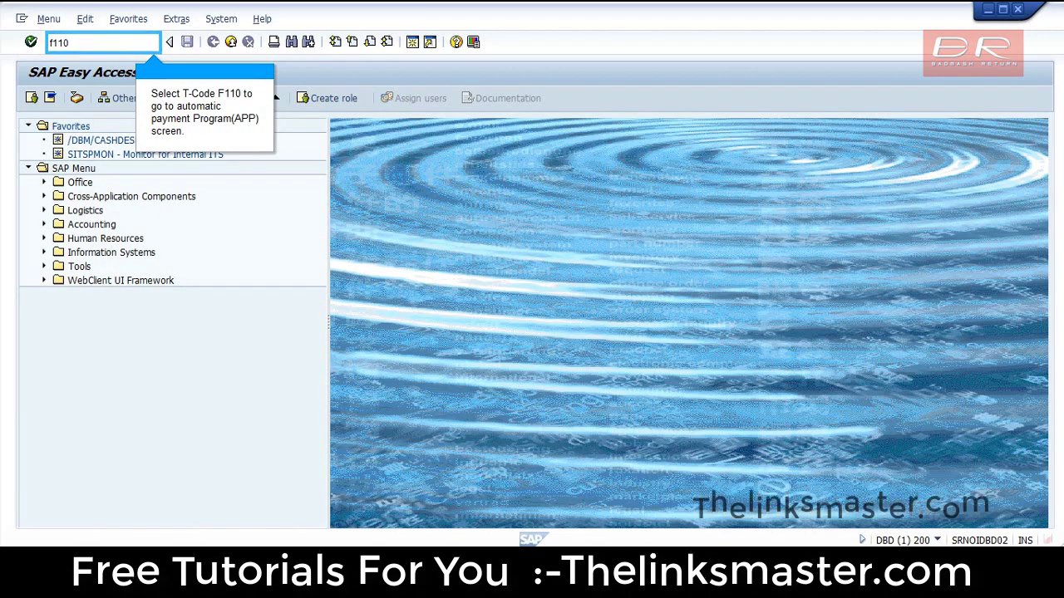
pyautogui.press('Return')
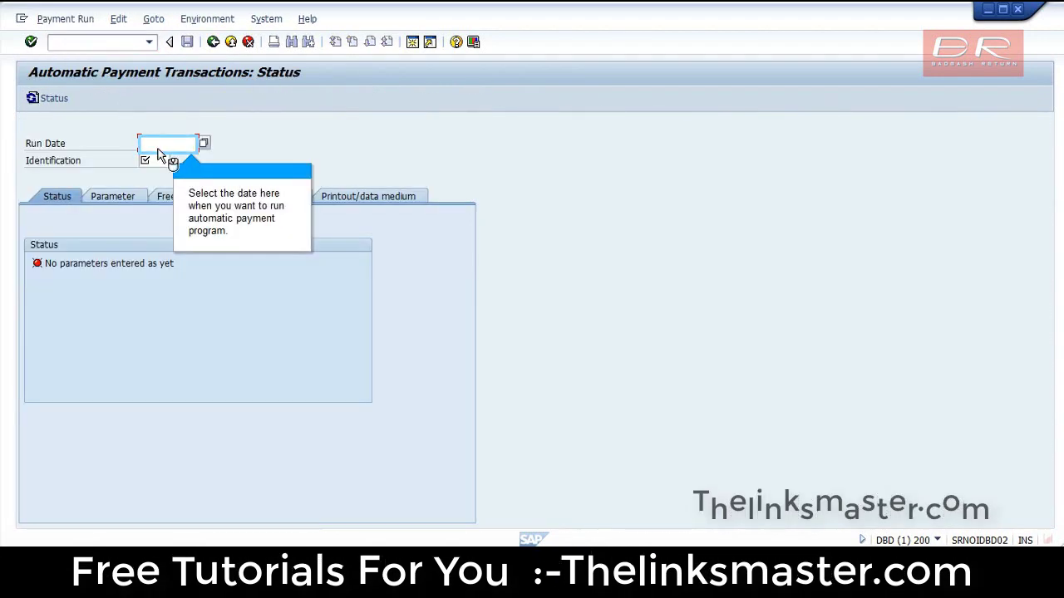
pyautogui.write('13.10.2015')
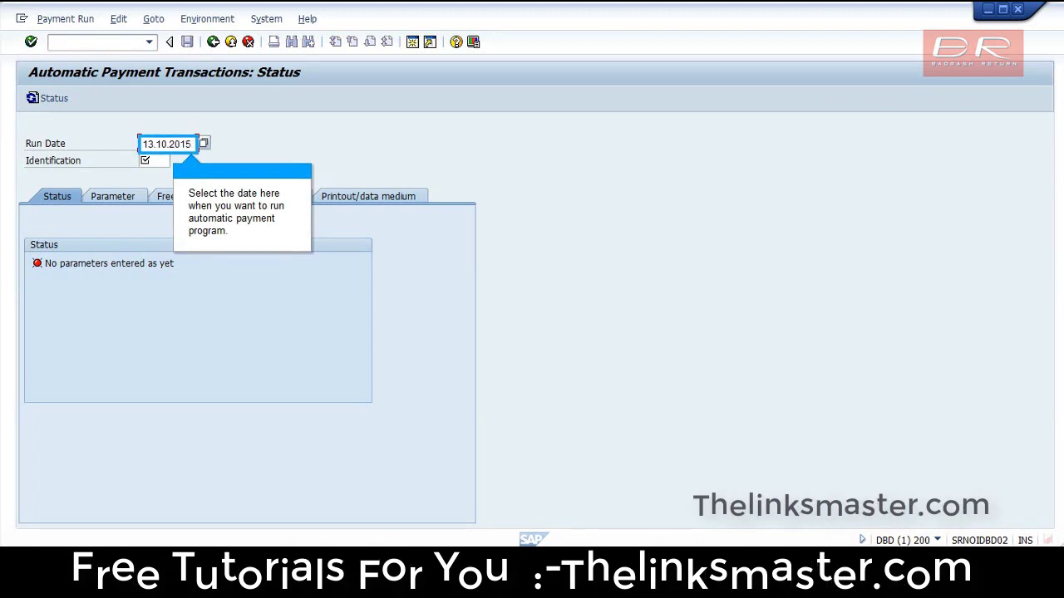
pyautogui.click(153, 162)
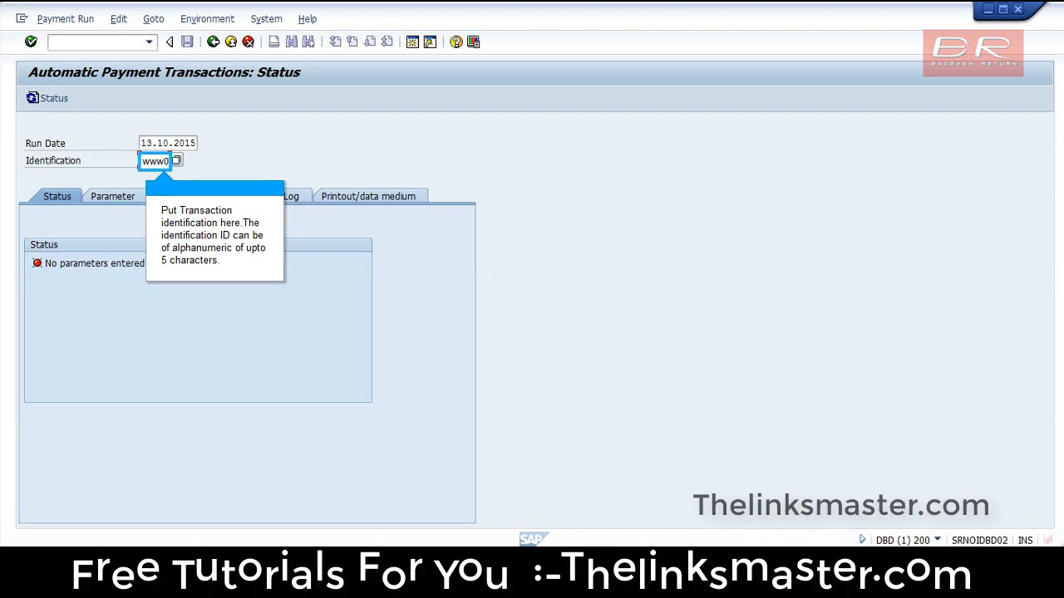
pyautogui.press('Return')
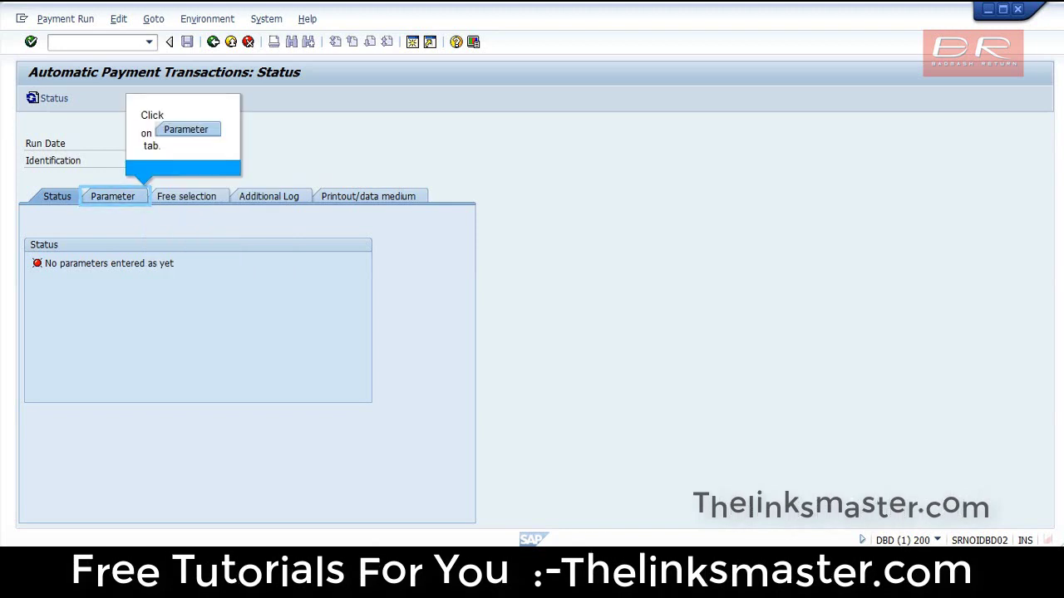
# - Enter run parameters: company code 1000, payment method C, next payment date 31.10.2015, and the vendor
pyautogui.click(103, 202)
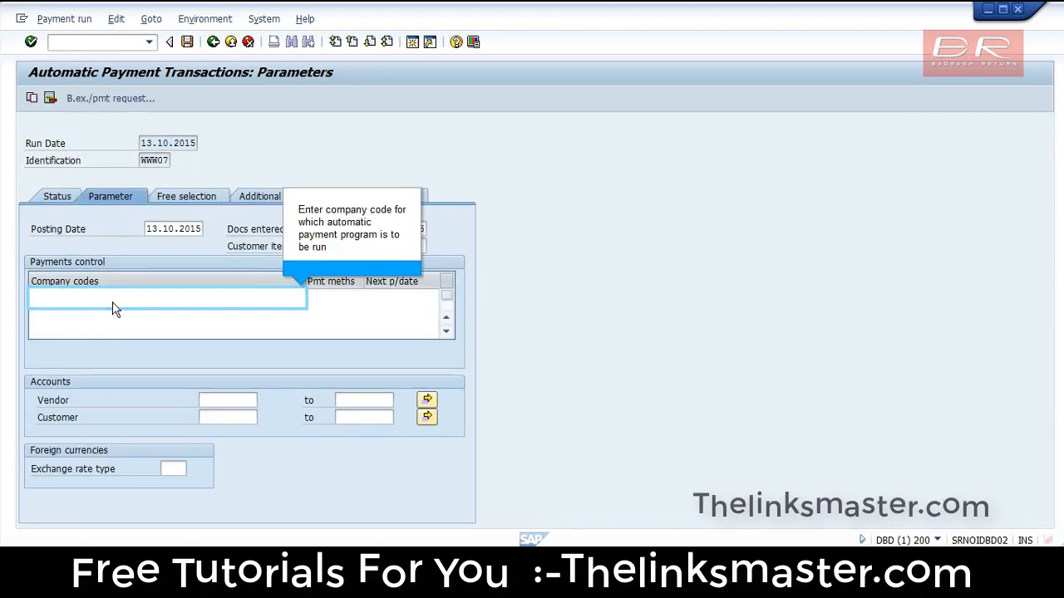
pyautogui.click(117, 304)
pyautogui.write('1000')
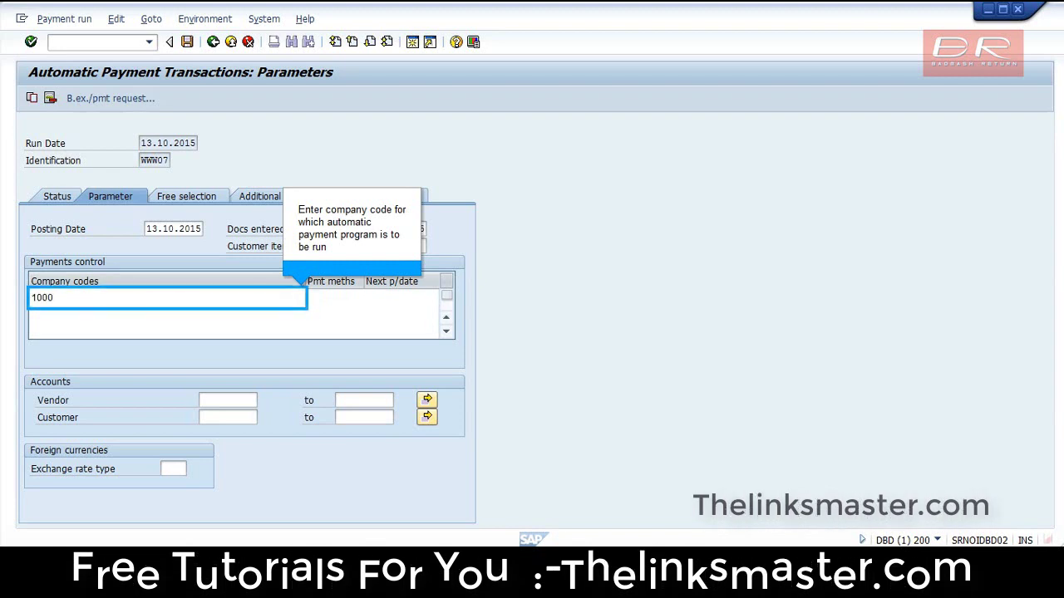
pyautogui.press('Tab')
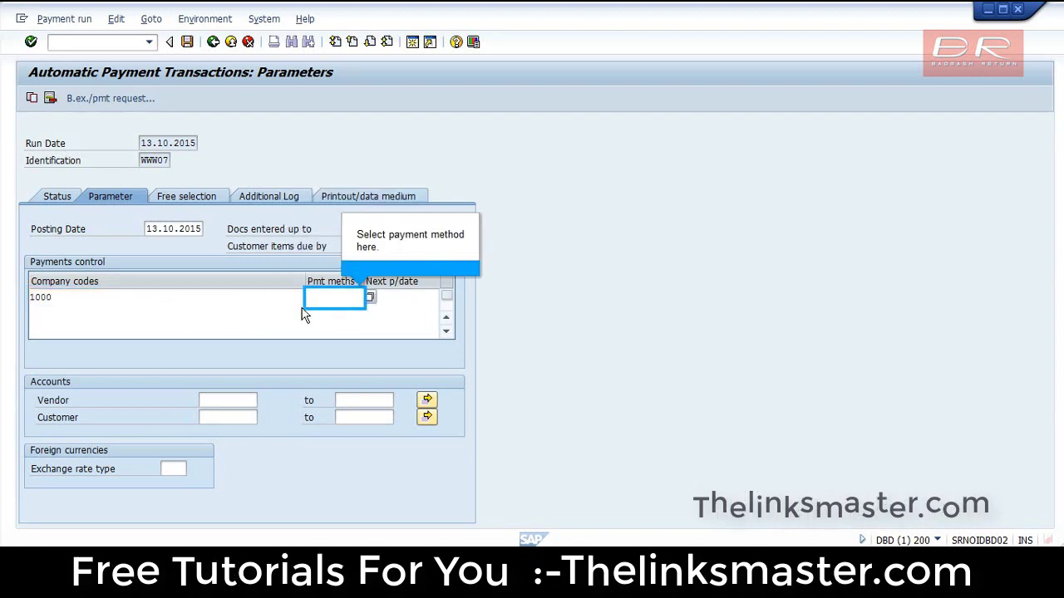
pyautogui.write('C')
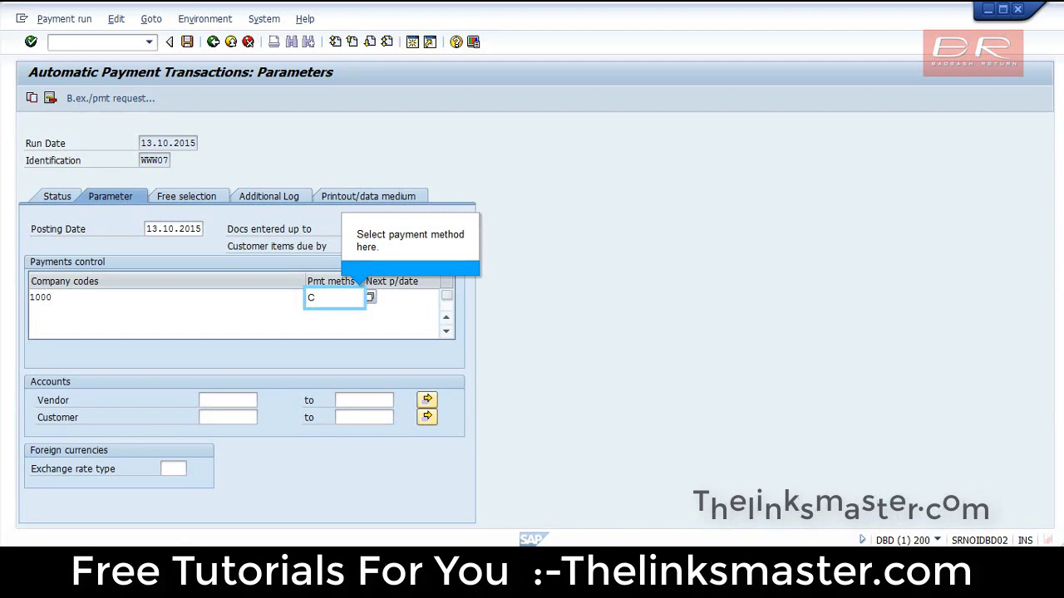
pyautogui.press('Return')
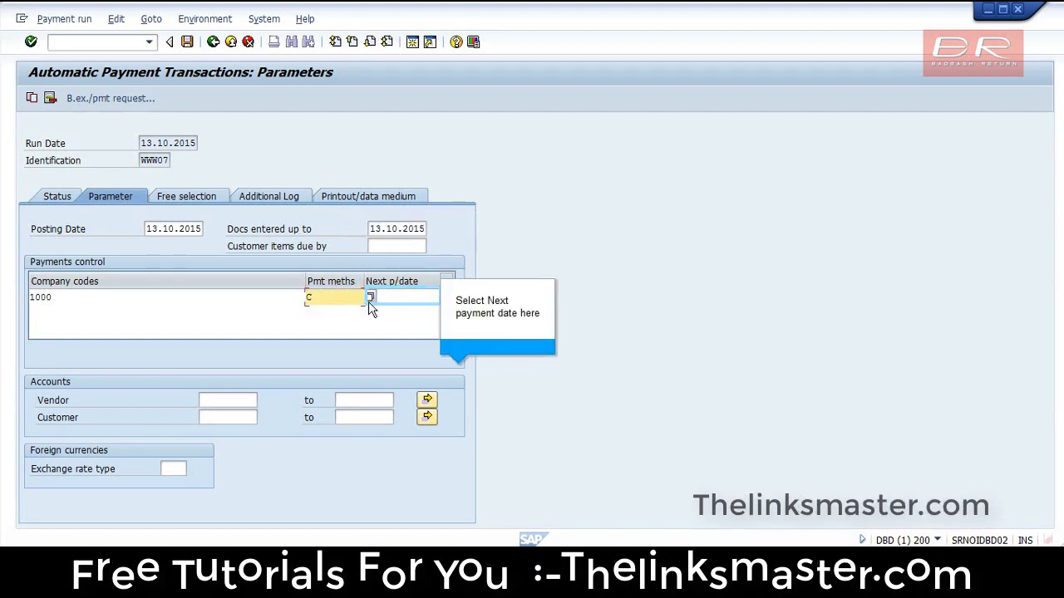
pyautogui.write('31.10.2015')
pyautogui.press('Return')
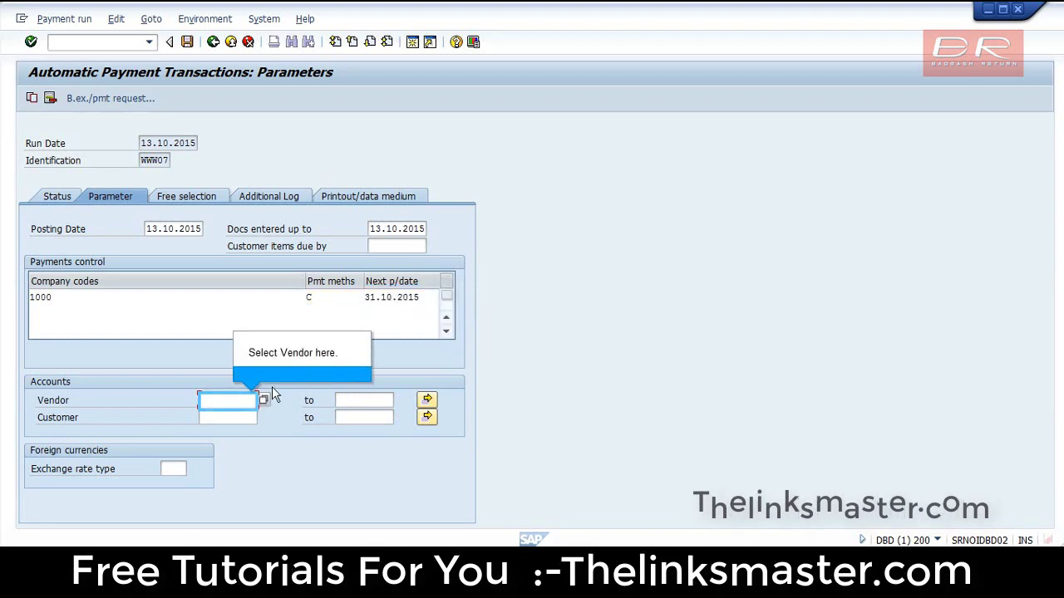
pyautogui.write('cv1029')
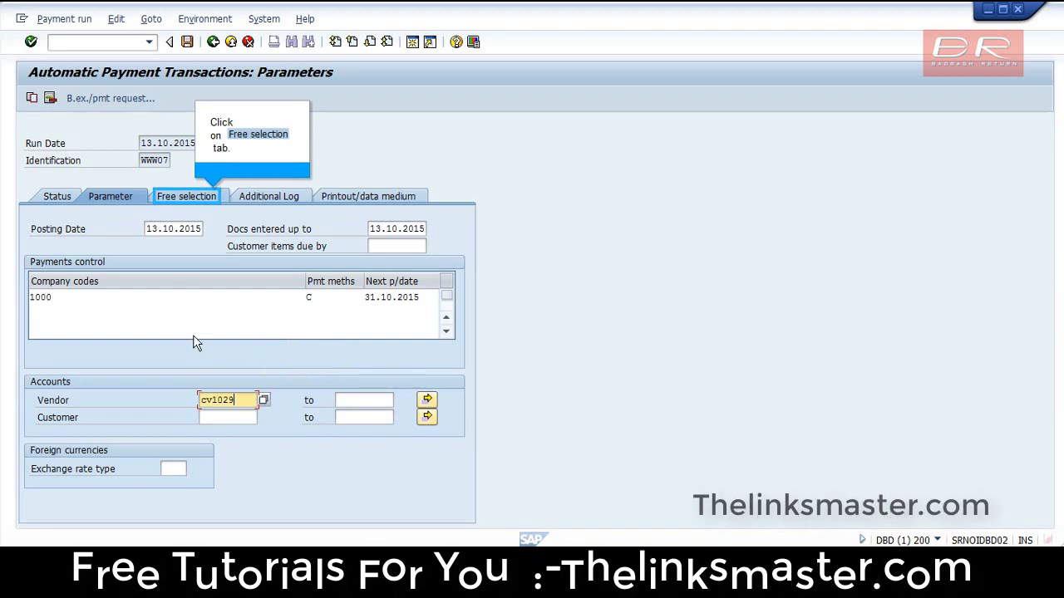
pyautogui.click(174, 201)
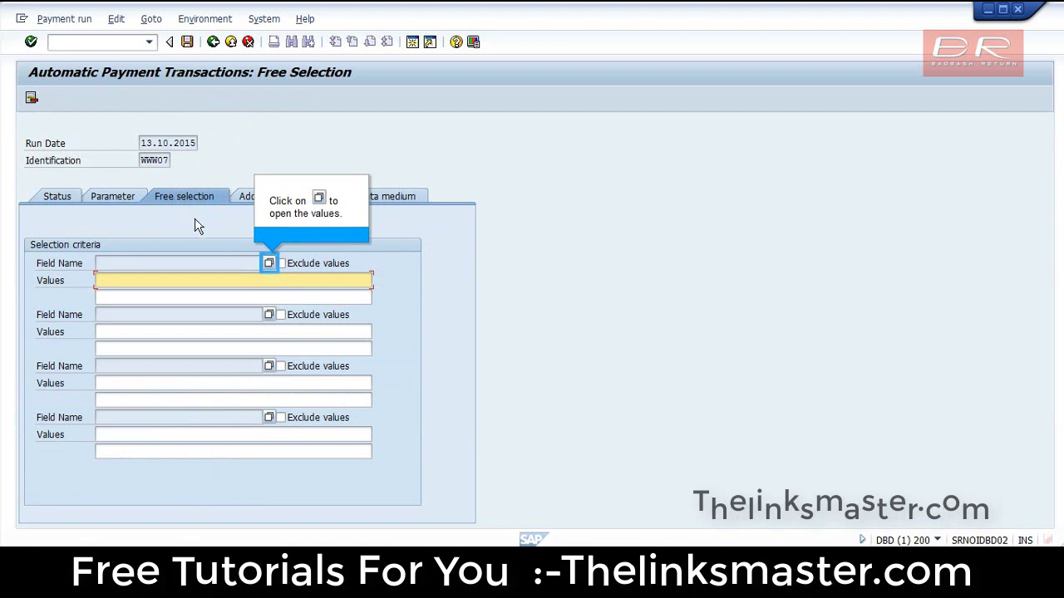
pyautogui.click(269, 264)
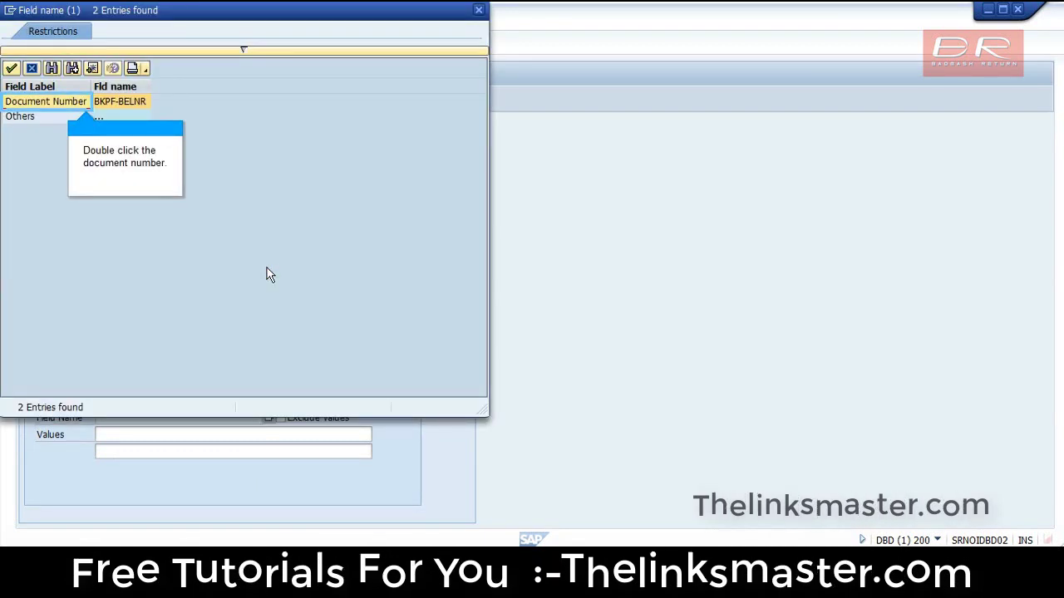
pyautogui.doubleClick(29, 103)
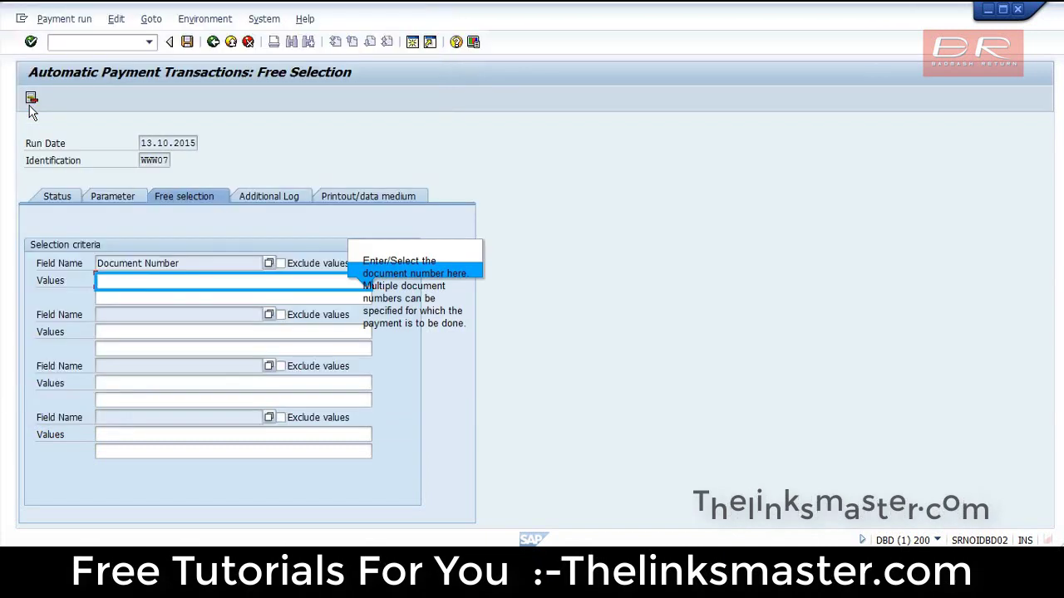
pyautogui.click(181, 286)
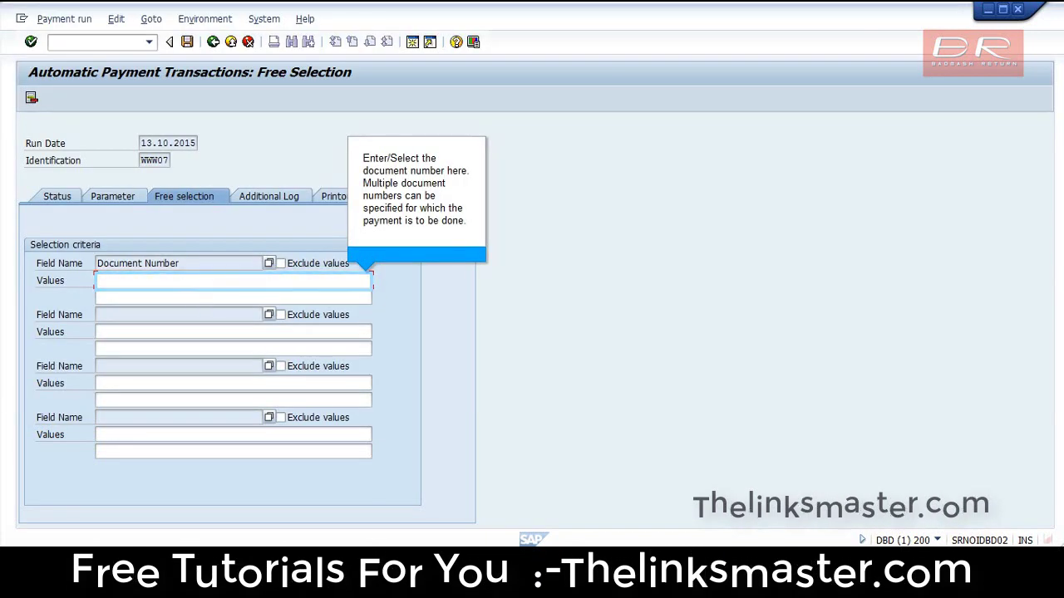
pyautogui.write('1514000271')
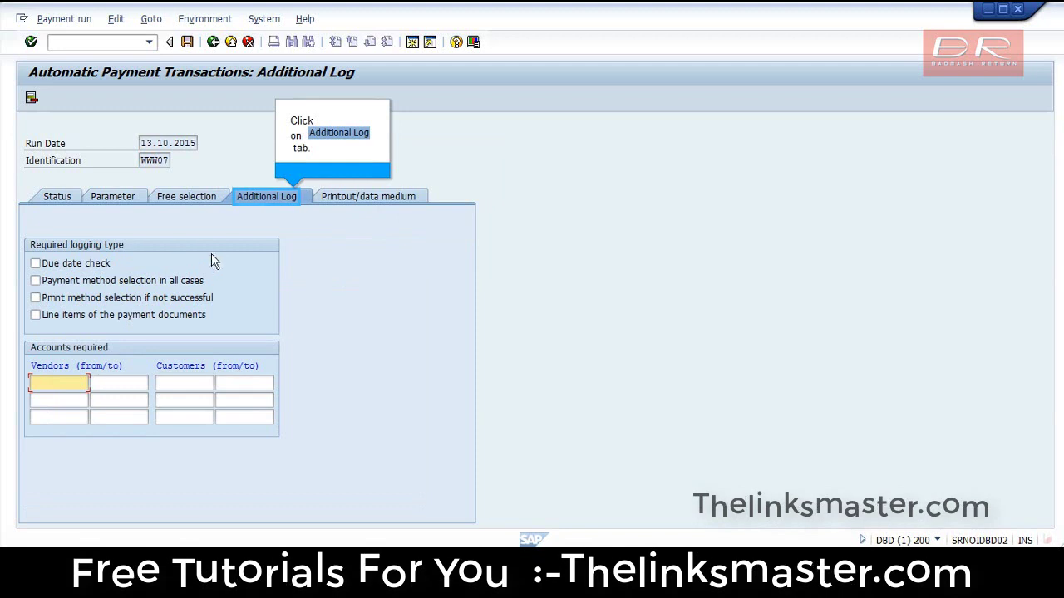
# - Tick logging for due date check, payment method selection in all cases, and payment document line items
pyautogui.click(256, 203)
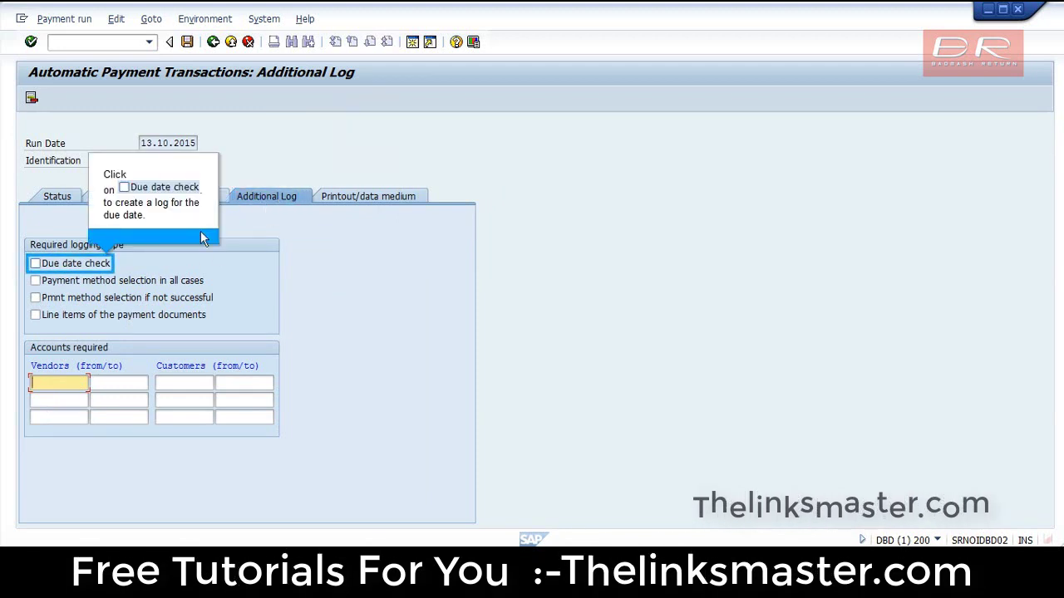
pyautogui.click(55, 272)
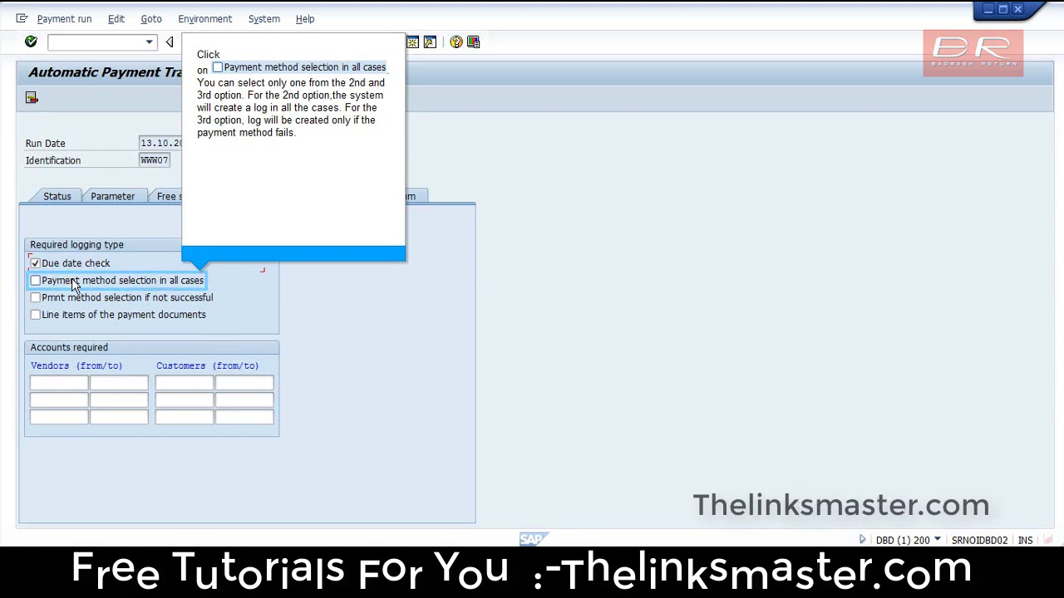
pyautogui.click(80, 285)
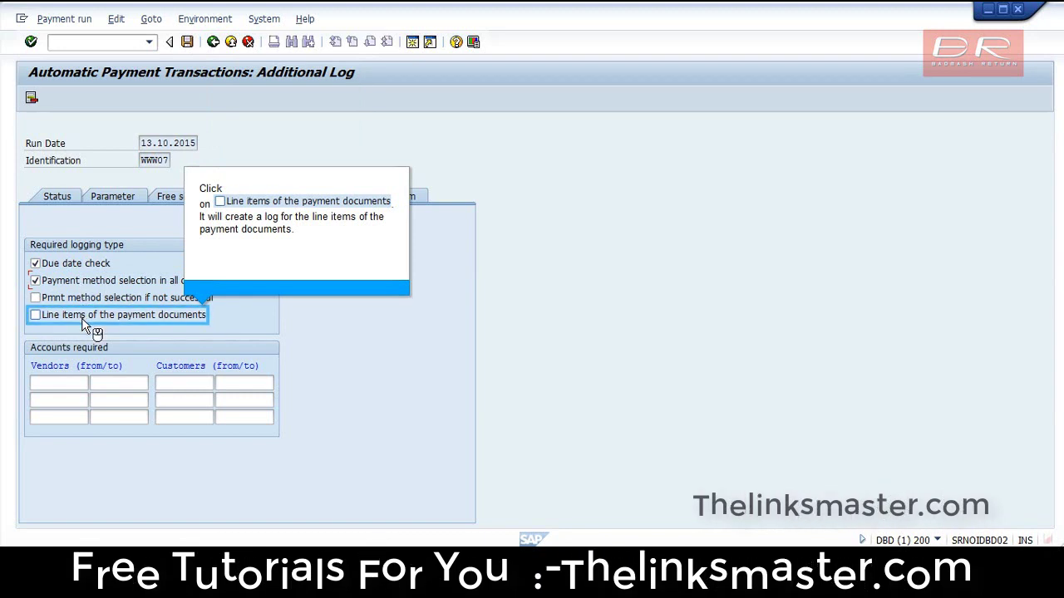
pyautogui.click(84, 319)
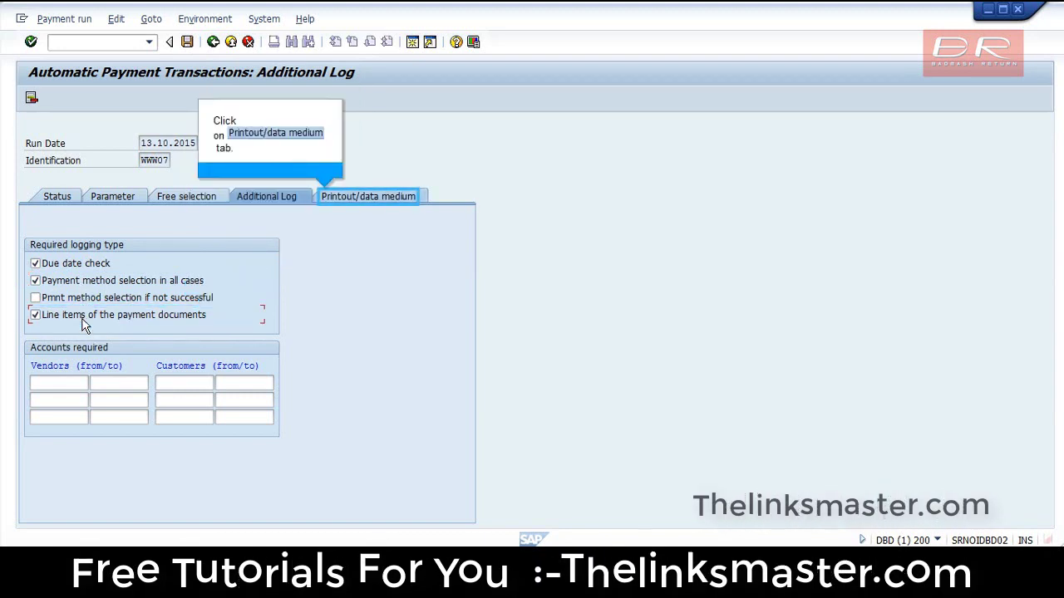
# - Enter variant Test3 for ZFI_RFFOUS_C under Printout/data medium and save the run parameters
pyautogui.click(353, 202)
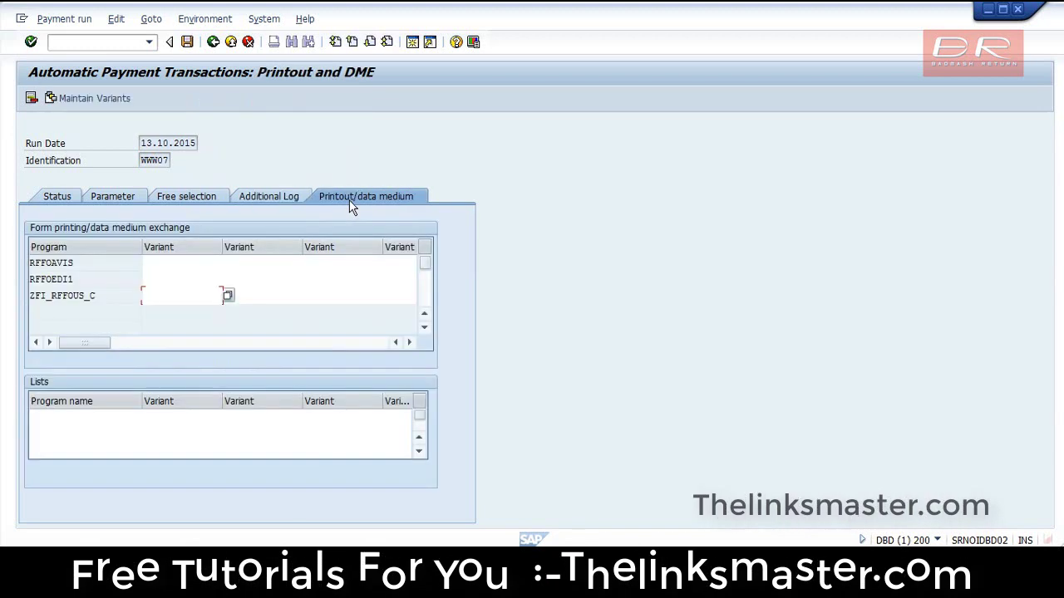
pyautogui.click(167, 301)
pyautogui.write('Test3')
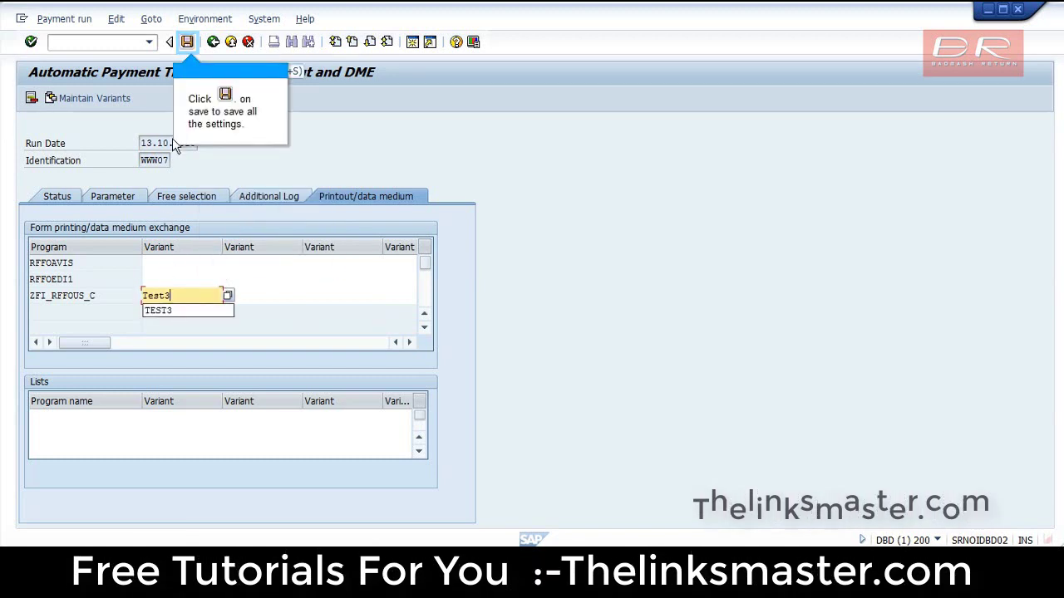
pyautogui.click(186, 48)
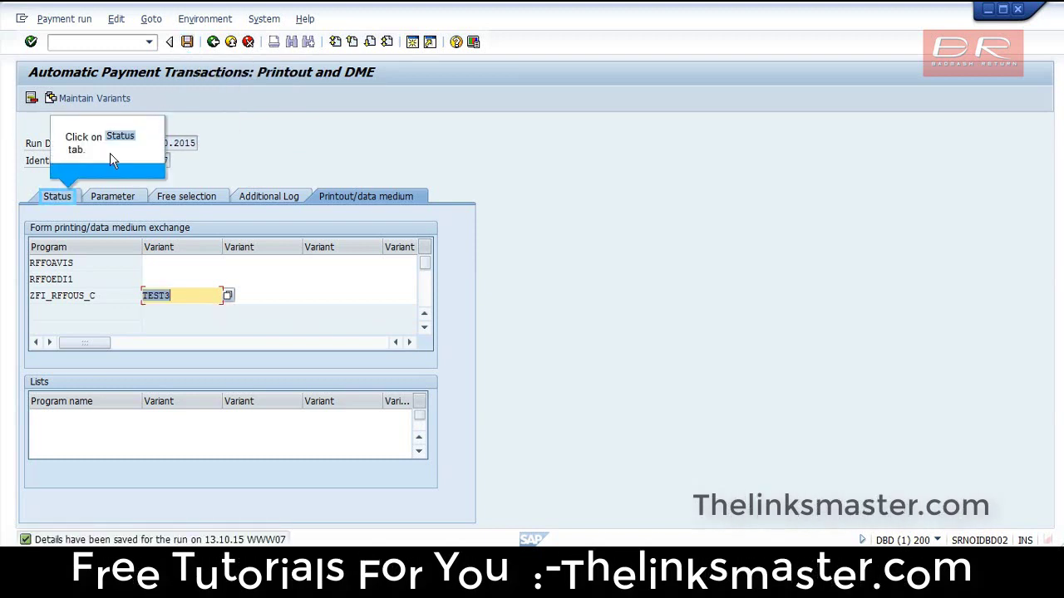
# - Schedule the payment proposal with Start immediately and Create payment medium ticked
pyautogui.click(52, 202)
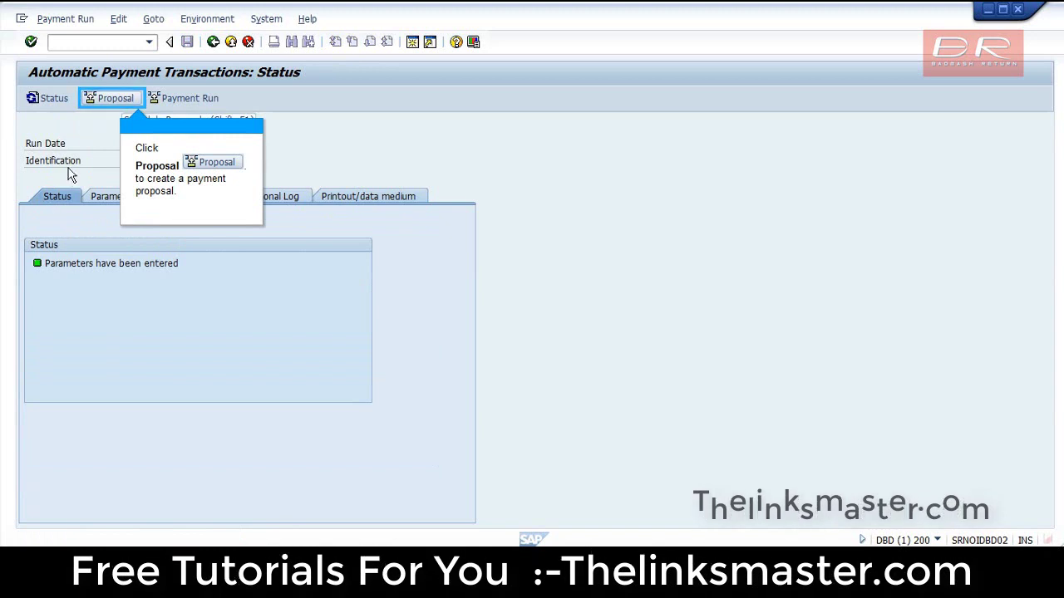
pyautogui.click(102, 108)
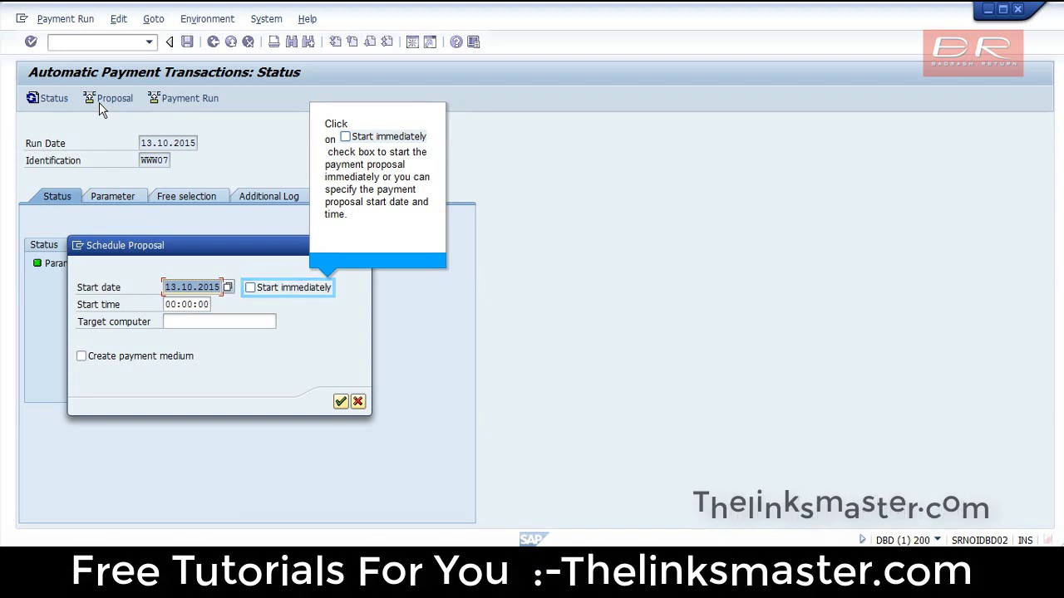
pyautogui.click(271, 291)
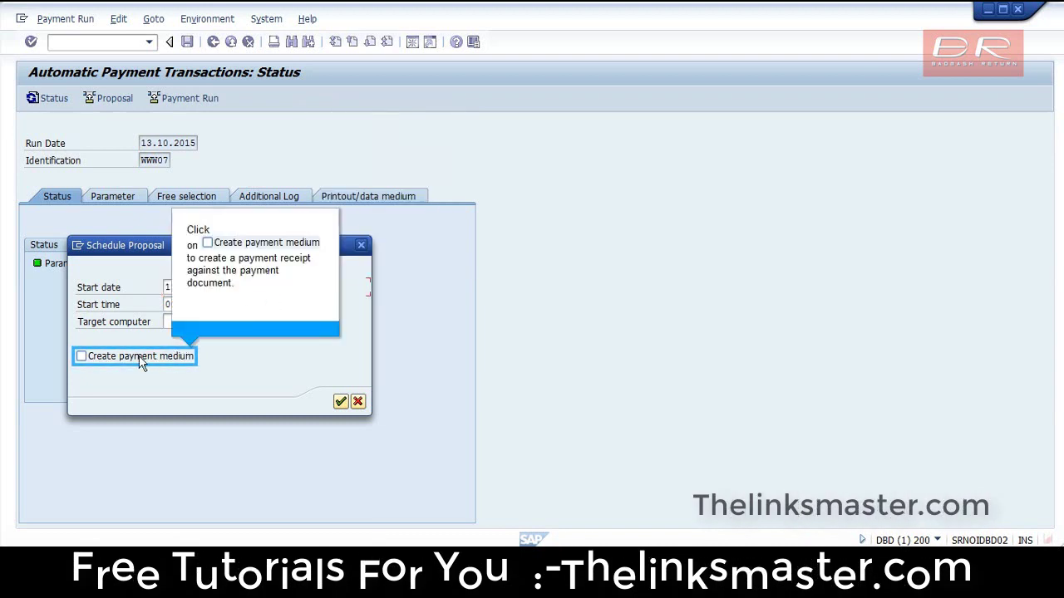
pyautogui.click(112, 367)
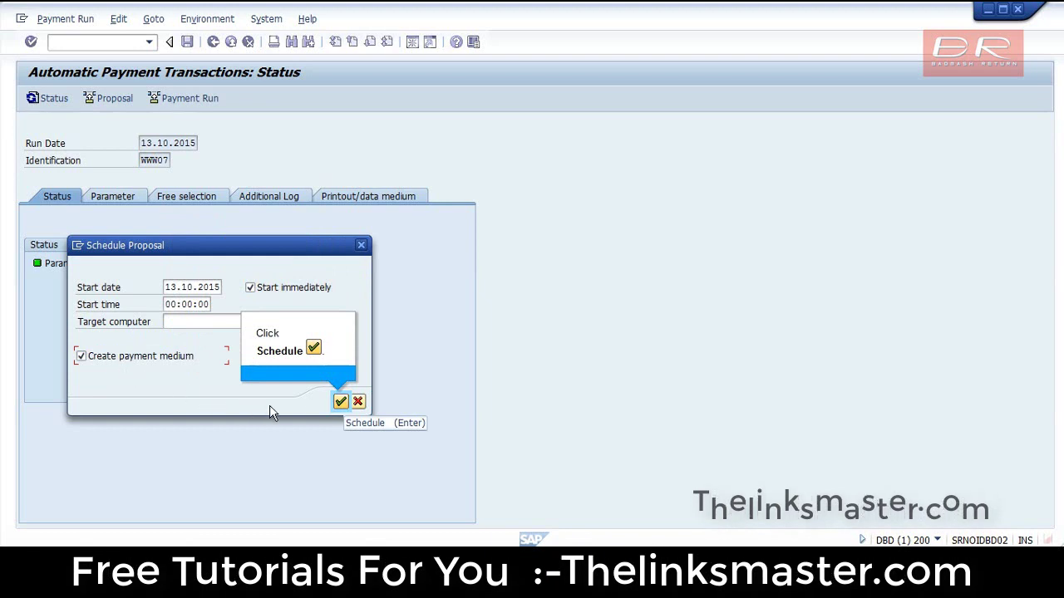
pyautogui.click(341, 402)
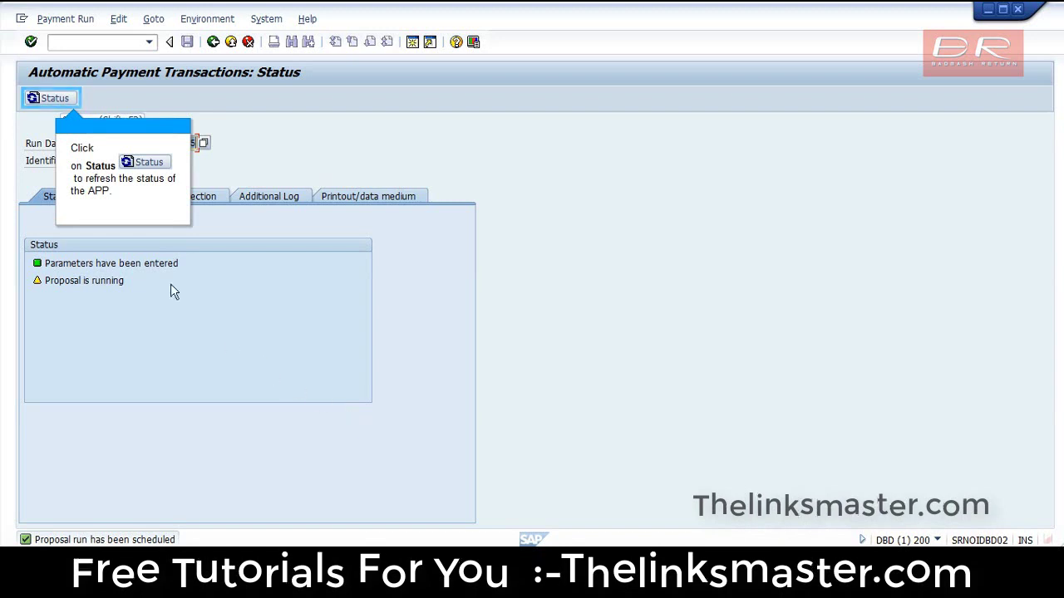
# - Refresh the run status, then review the proposed payments list and the proposal job log
pyautogui.click(41, 105)
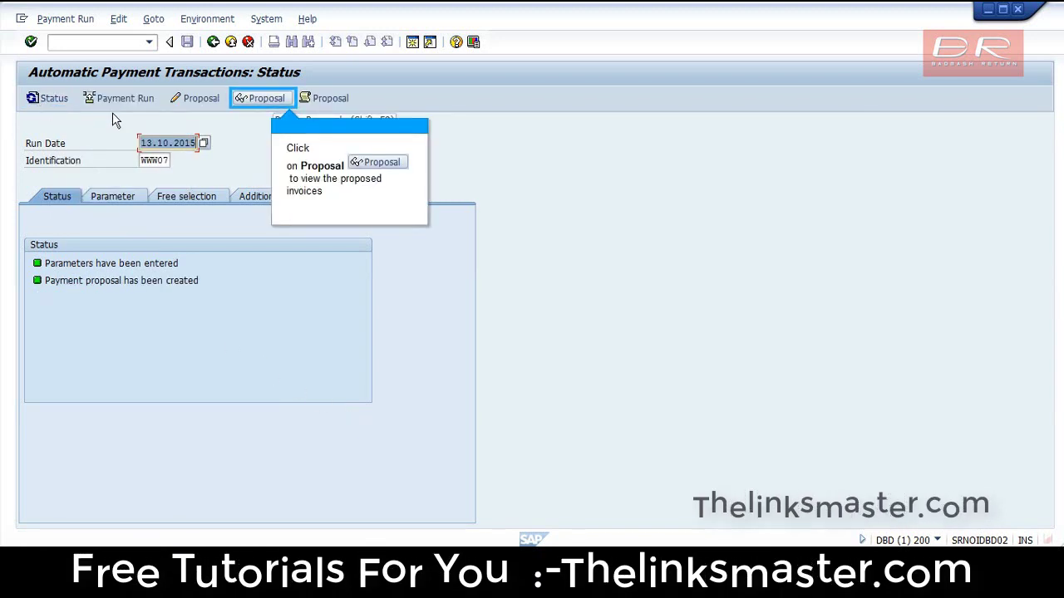
pyautogui.click(259, 99)
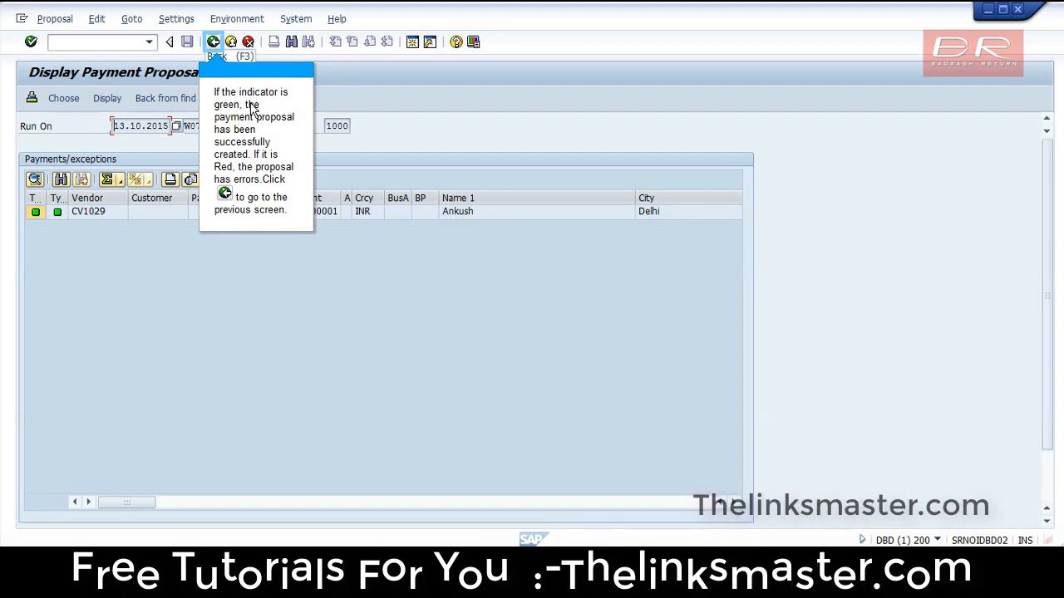
pyautogui.click(212, 45)
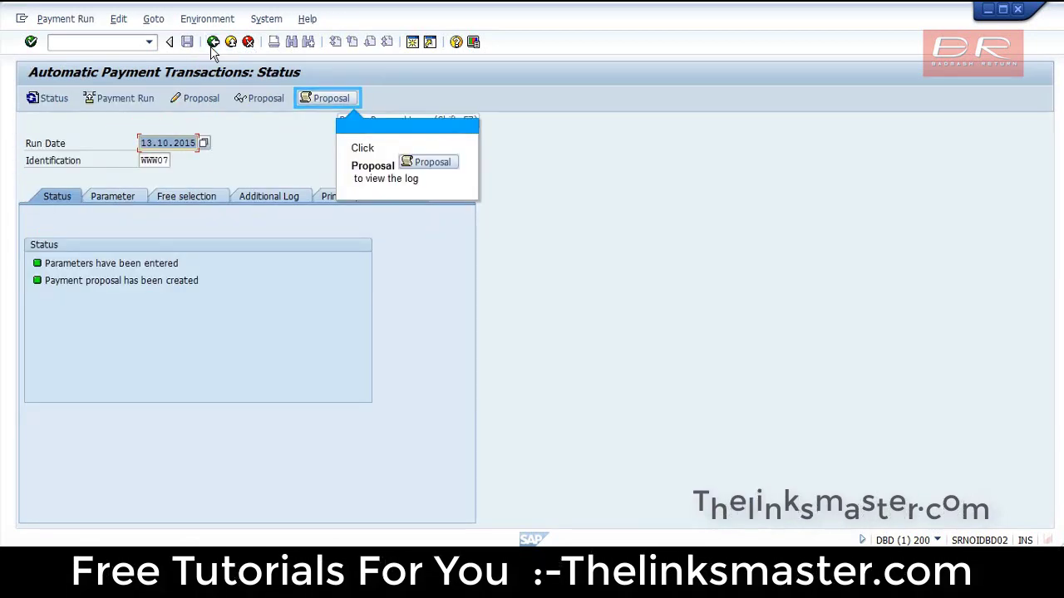
pyautogui.click(315, 104)
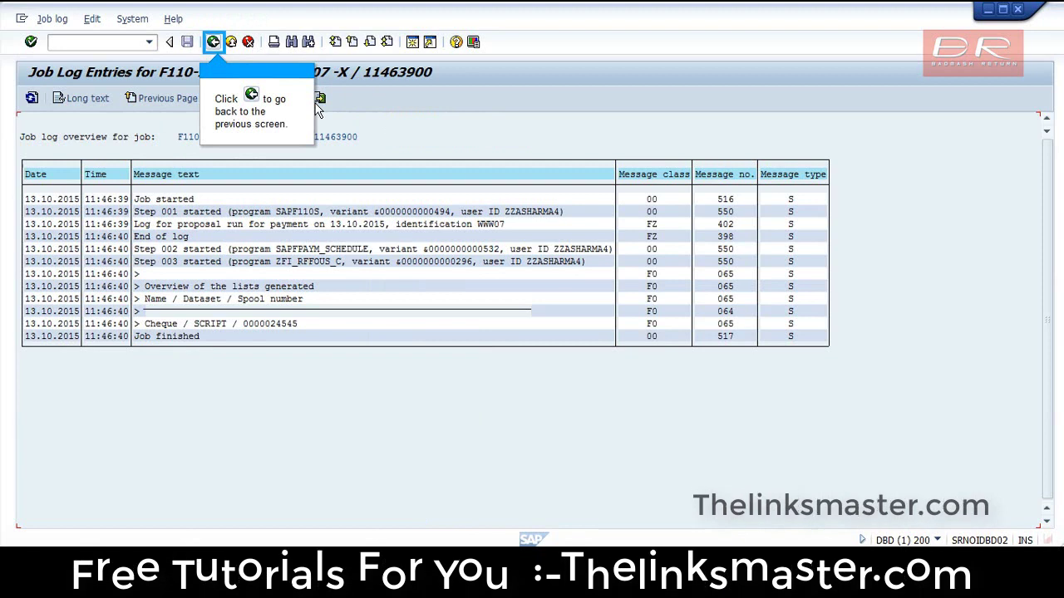
pyautogui.click(212, 44)
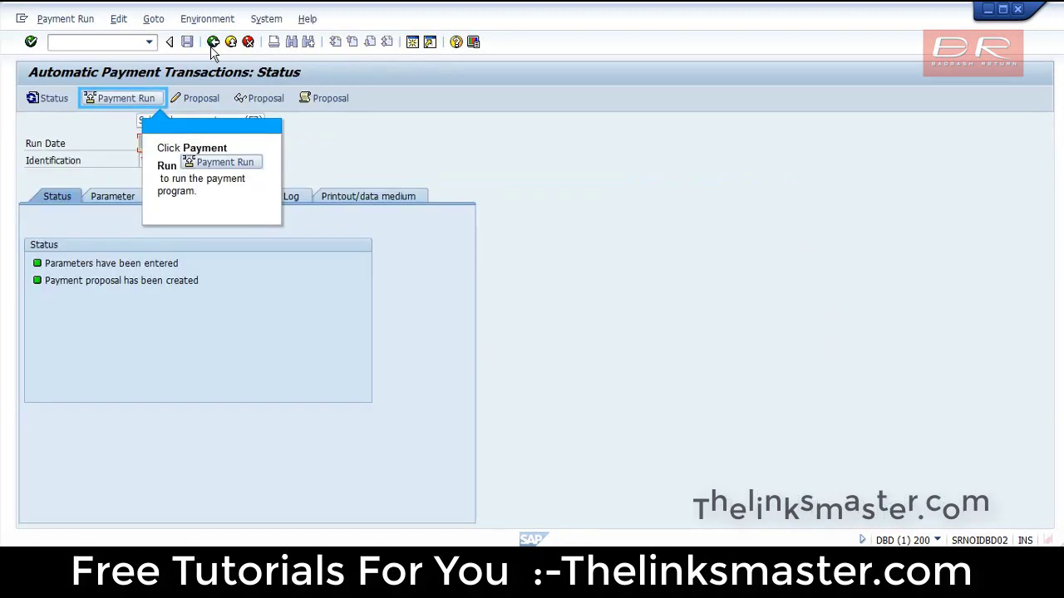
# - Schedule the payment run and refresh to confirm 1 posting order generated and completed
pyautogui.click(117, 99)
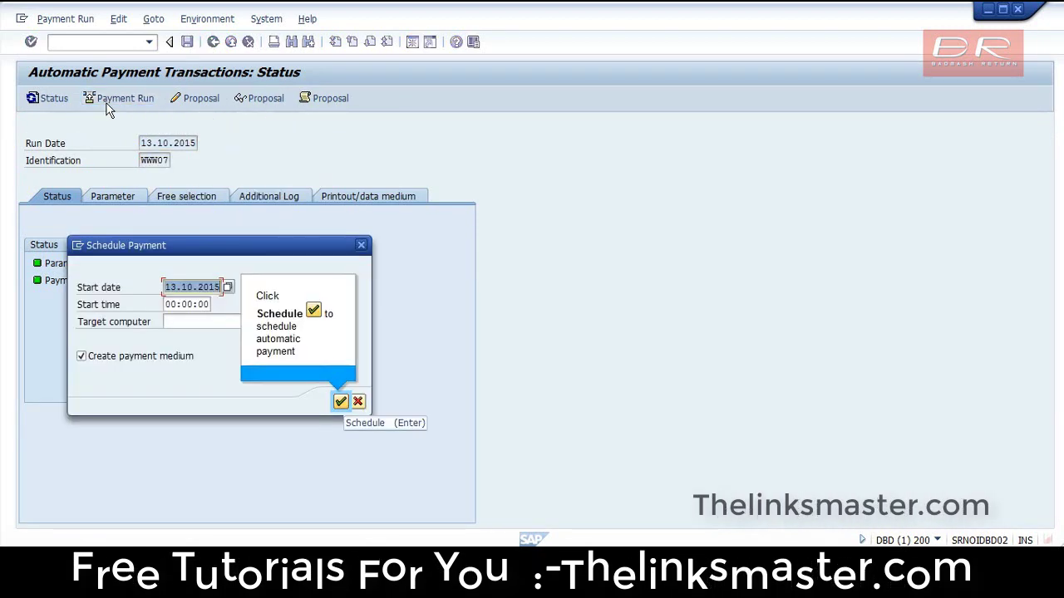
pyautogui.click(341, 402)
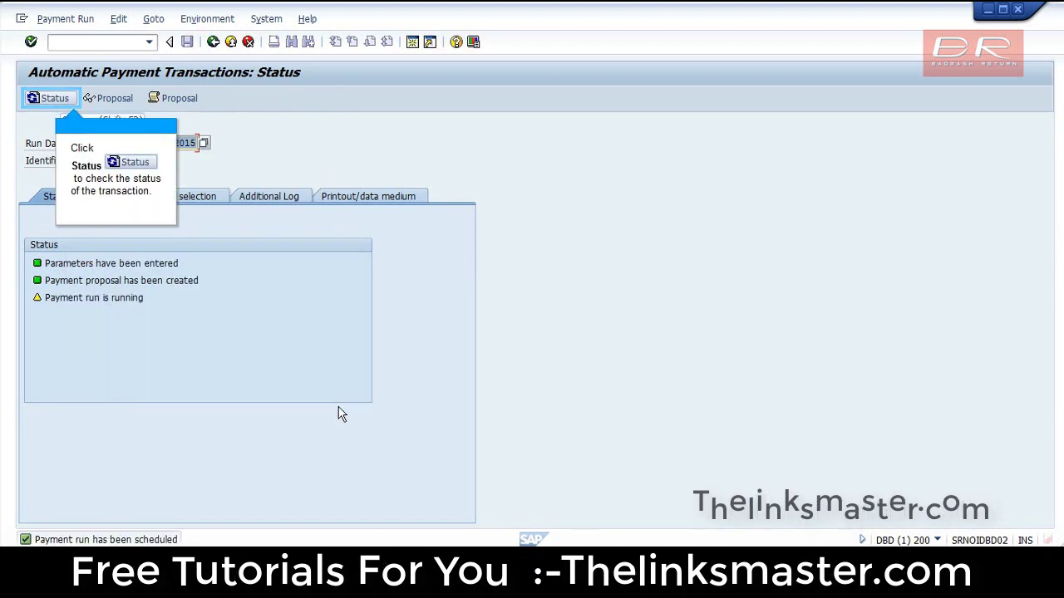
pyautogui.click(43, 101)
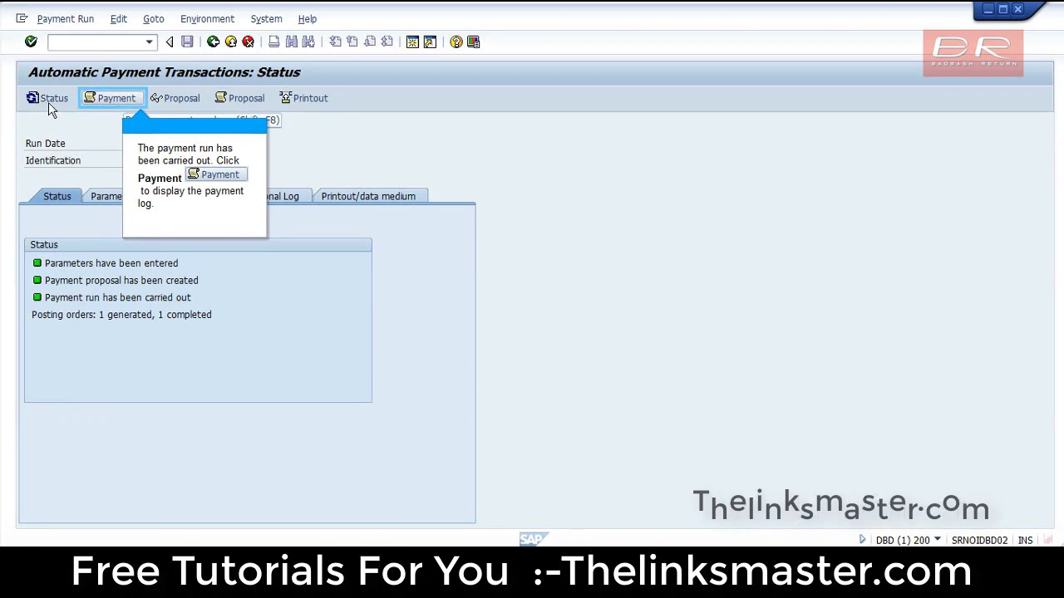
# - Check the payment log for the spool number, then go to /nsp01 spool request selection
pyautogui.click(99, 102)
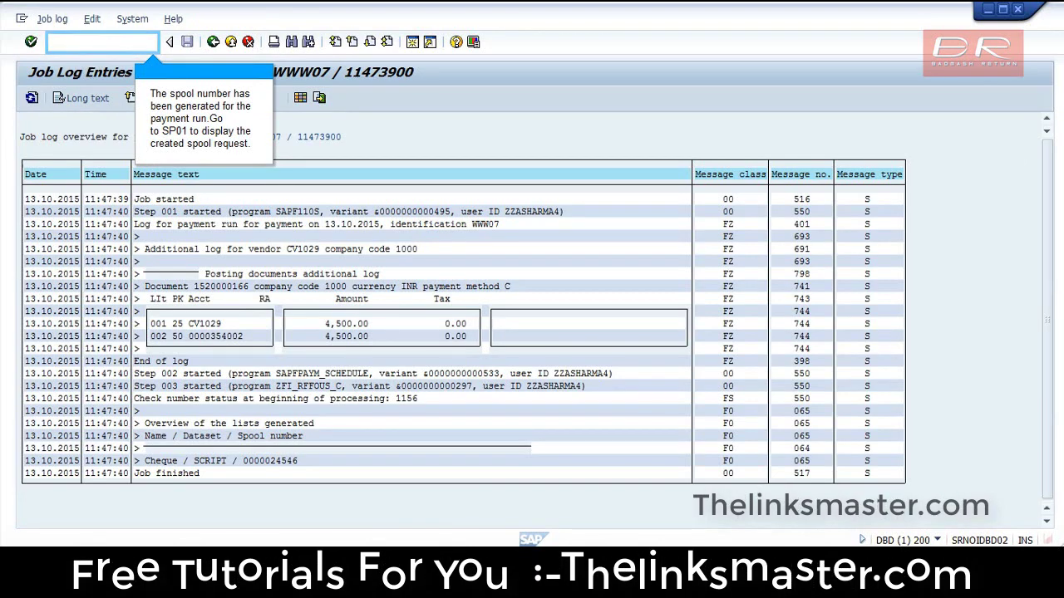
pyautogui.write('/nsp01')
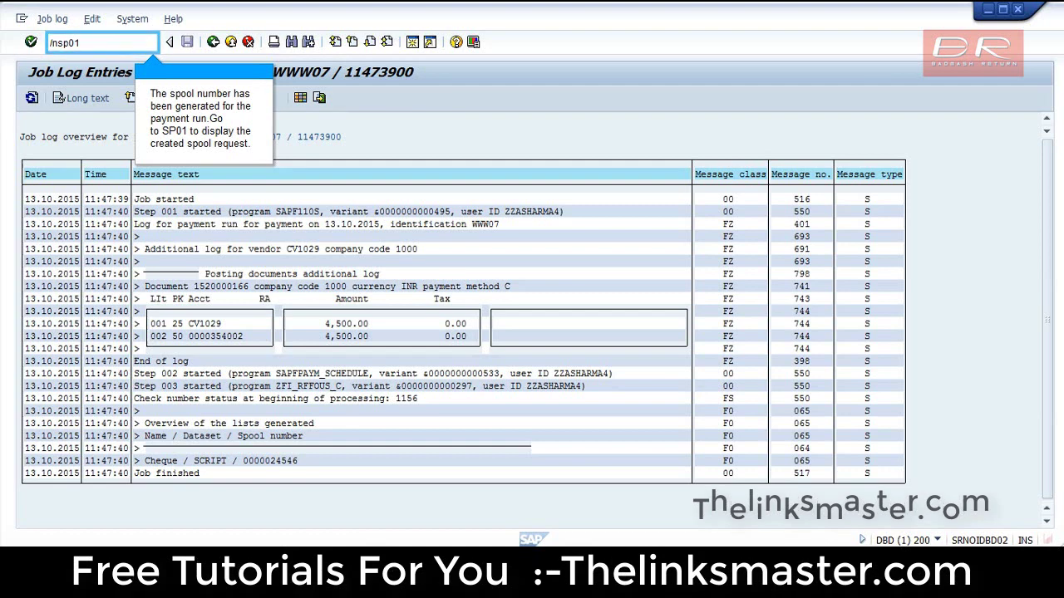
pyautogui.press('Return')
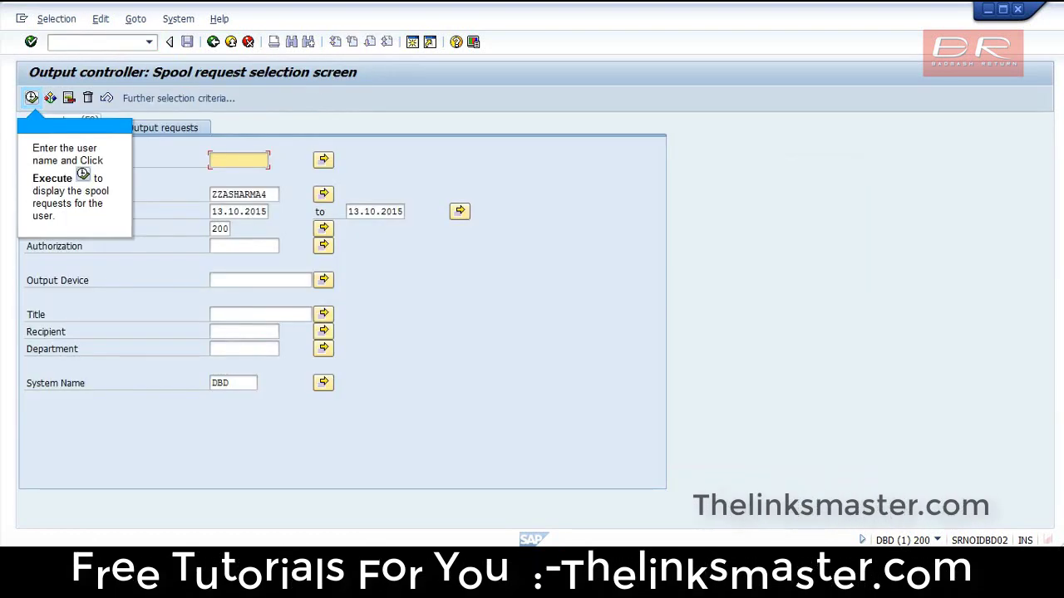
pyautogui.click(30, 100)
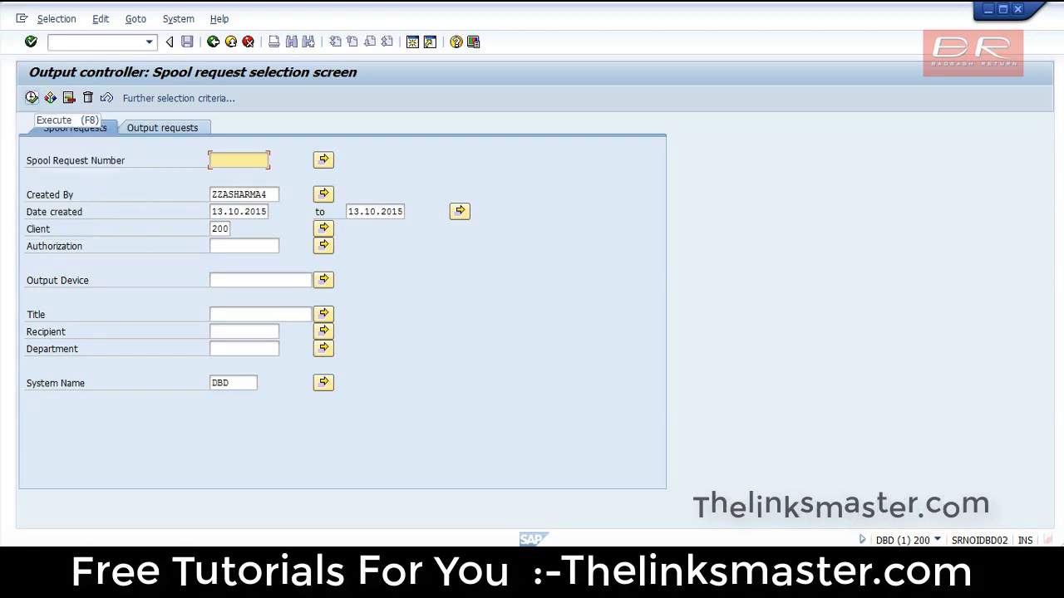